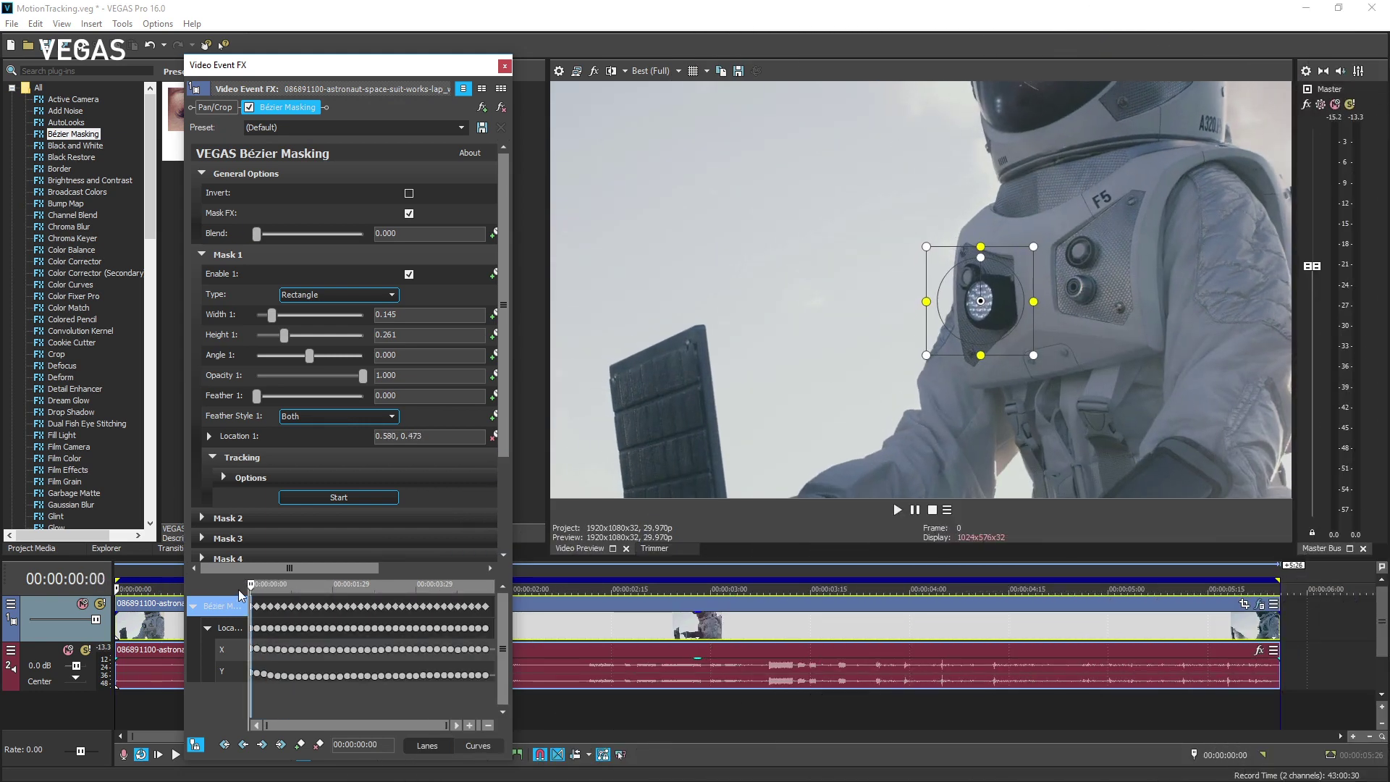
# - Scrub the Bézier Masking keyframes through 00:00:00:29 and on to 00:00:04:09 to preview the tracked mask
pyautogui.moveTo(251, 601); pyautogui.dragTo(484, 602)
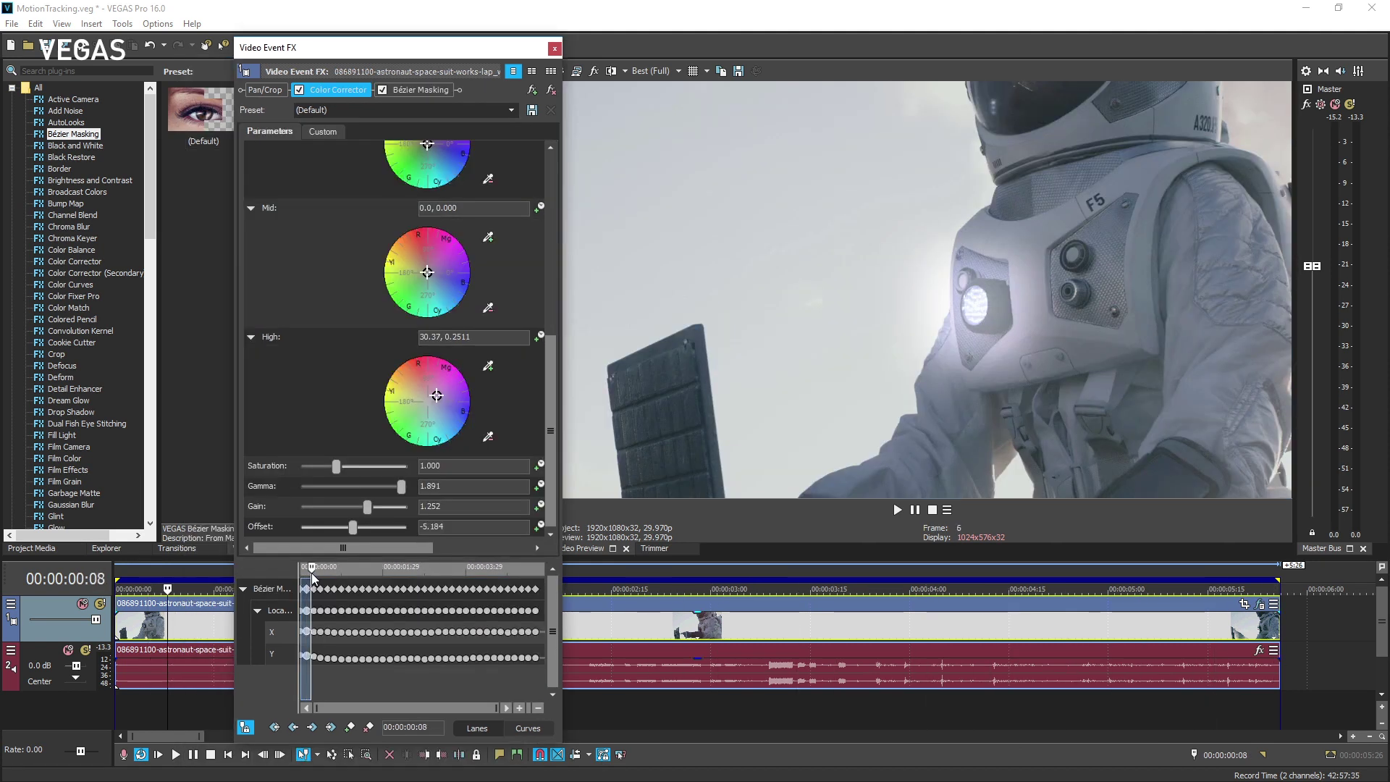
pyautogui.click(343, 570)
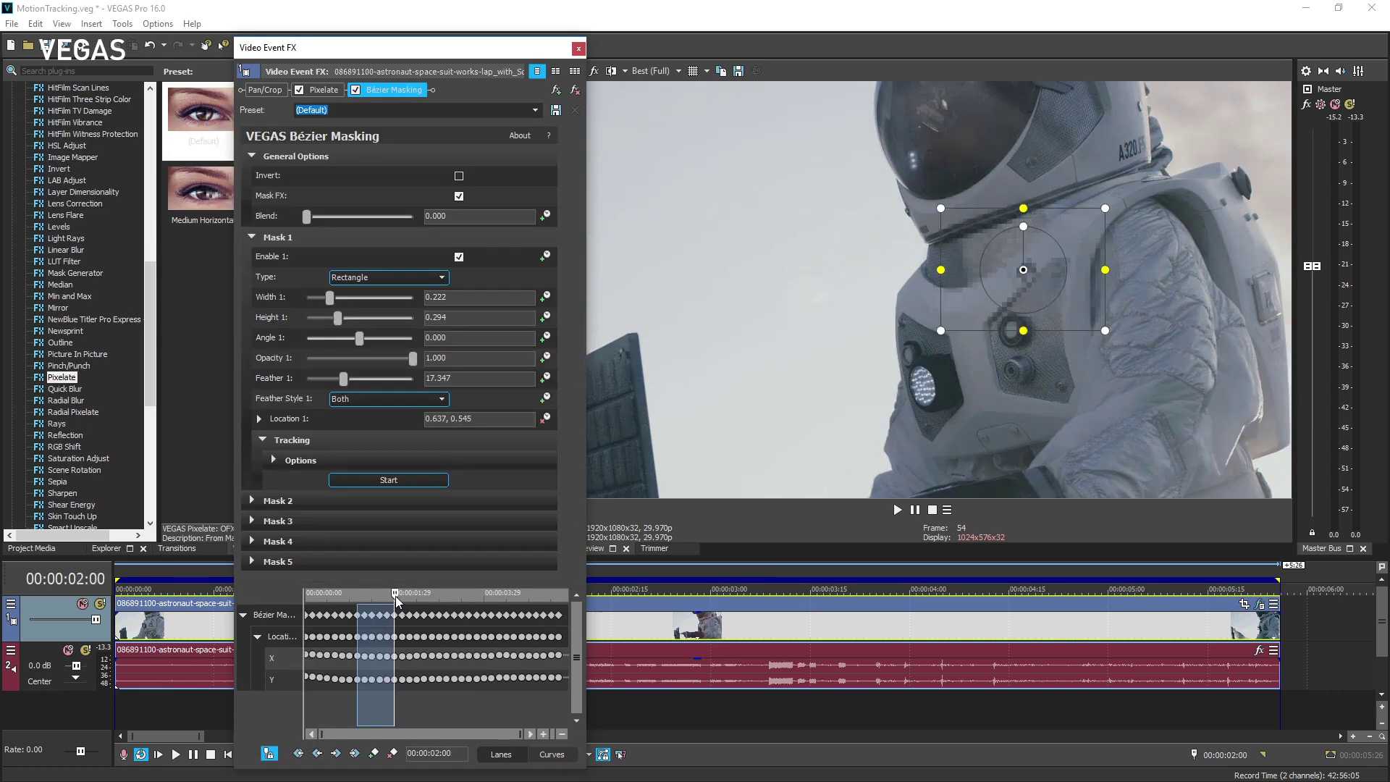
pyautogui.moveTo(397, 601); pyautogui.dragTo(518, 627)
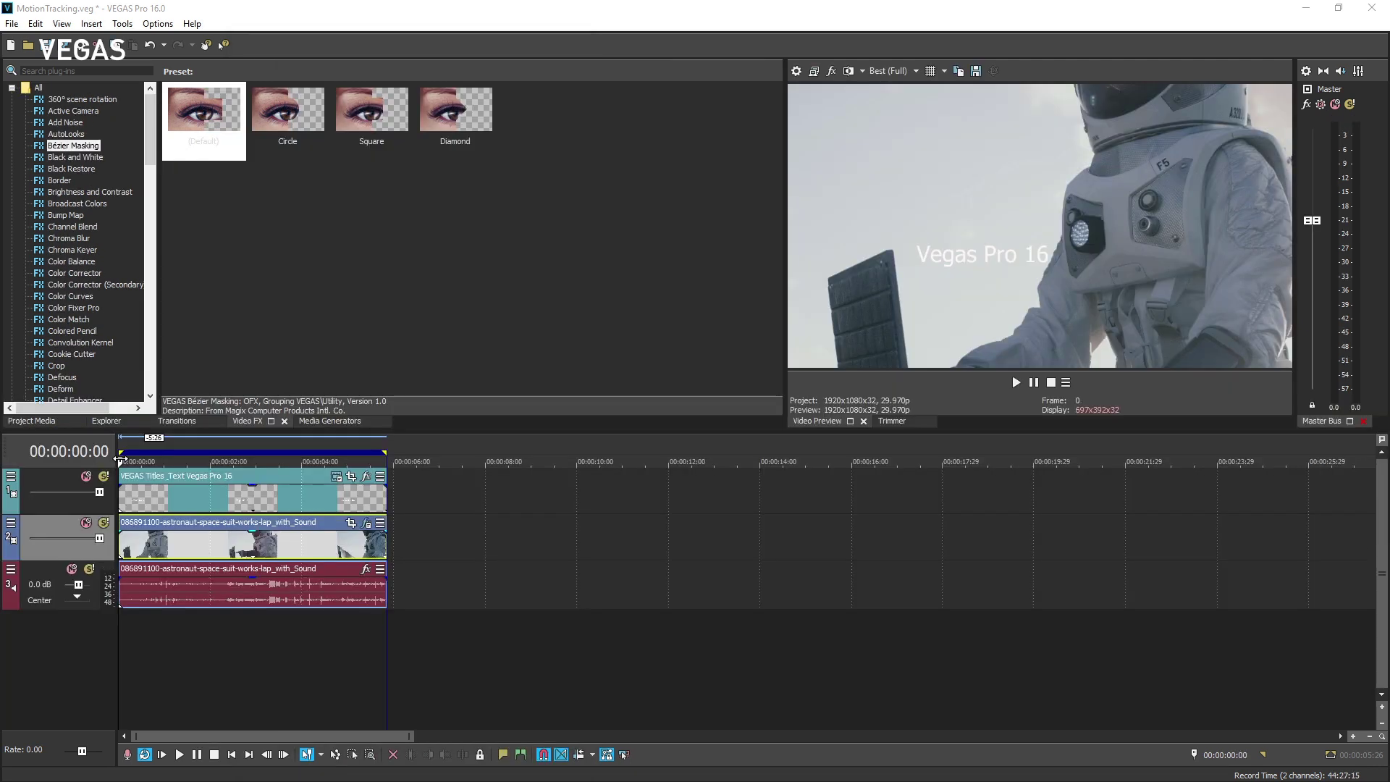
# - Play back the finished astronaut clip with its tracked 'Vegas Pro 16' label
pyautogui.press('space')
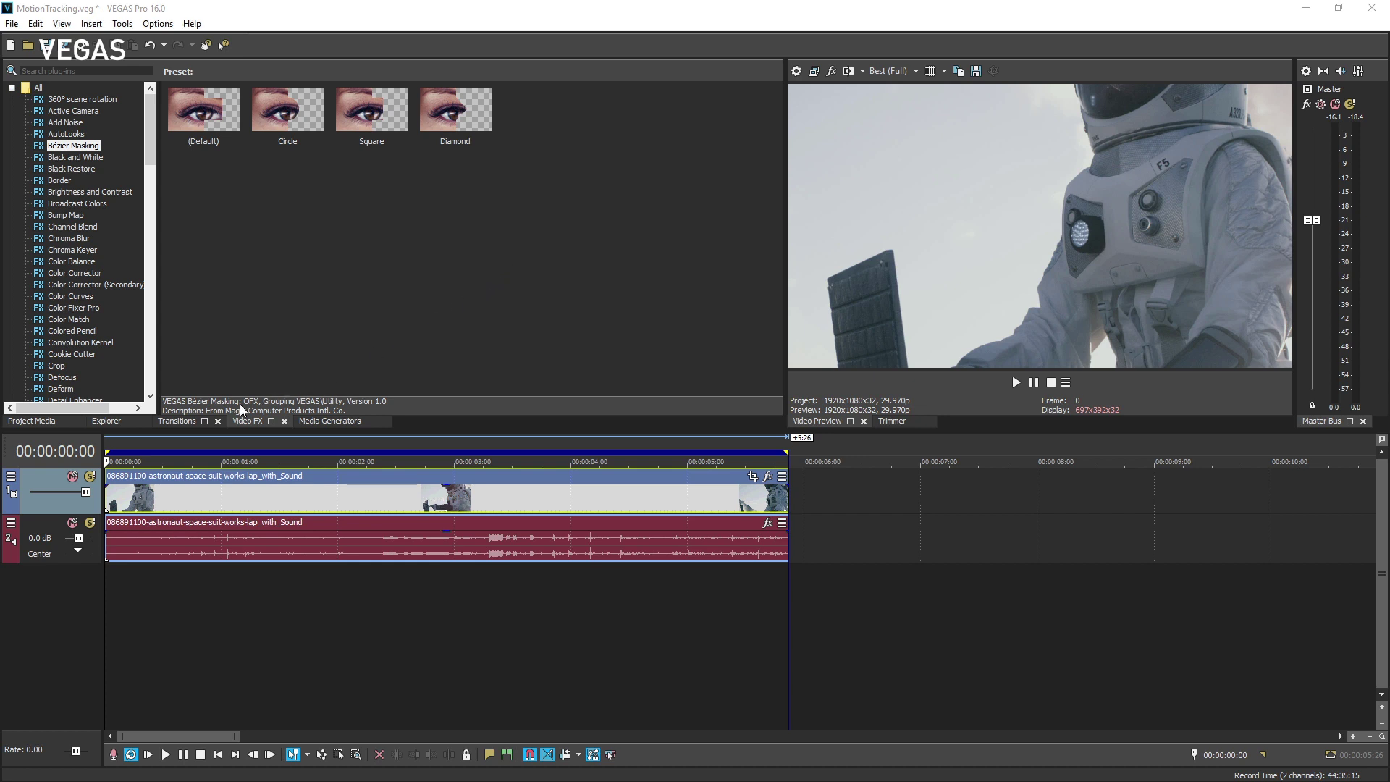
# - Play the astronaut clip and stop playback at frame 12
pyautogui.press('space')
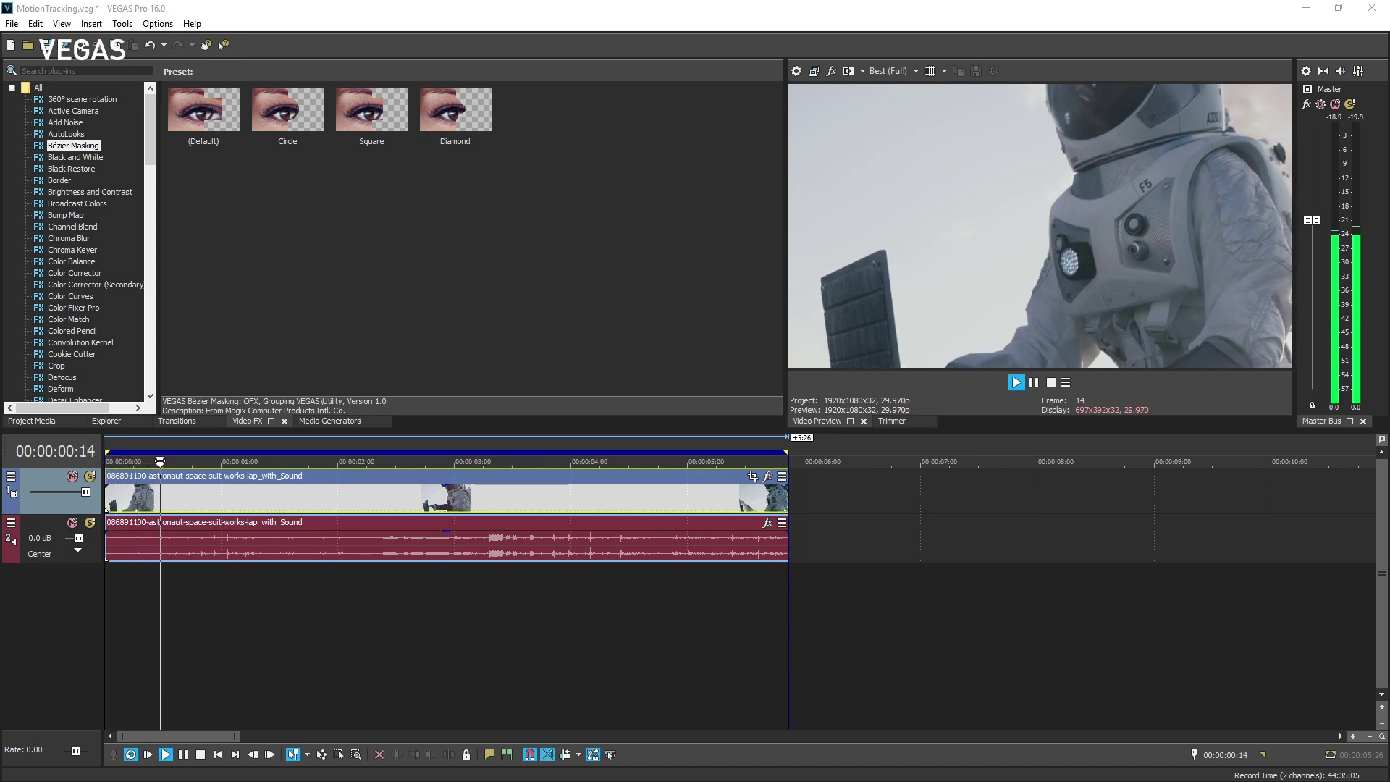
pyautogui.press('j')
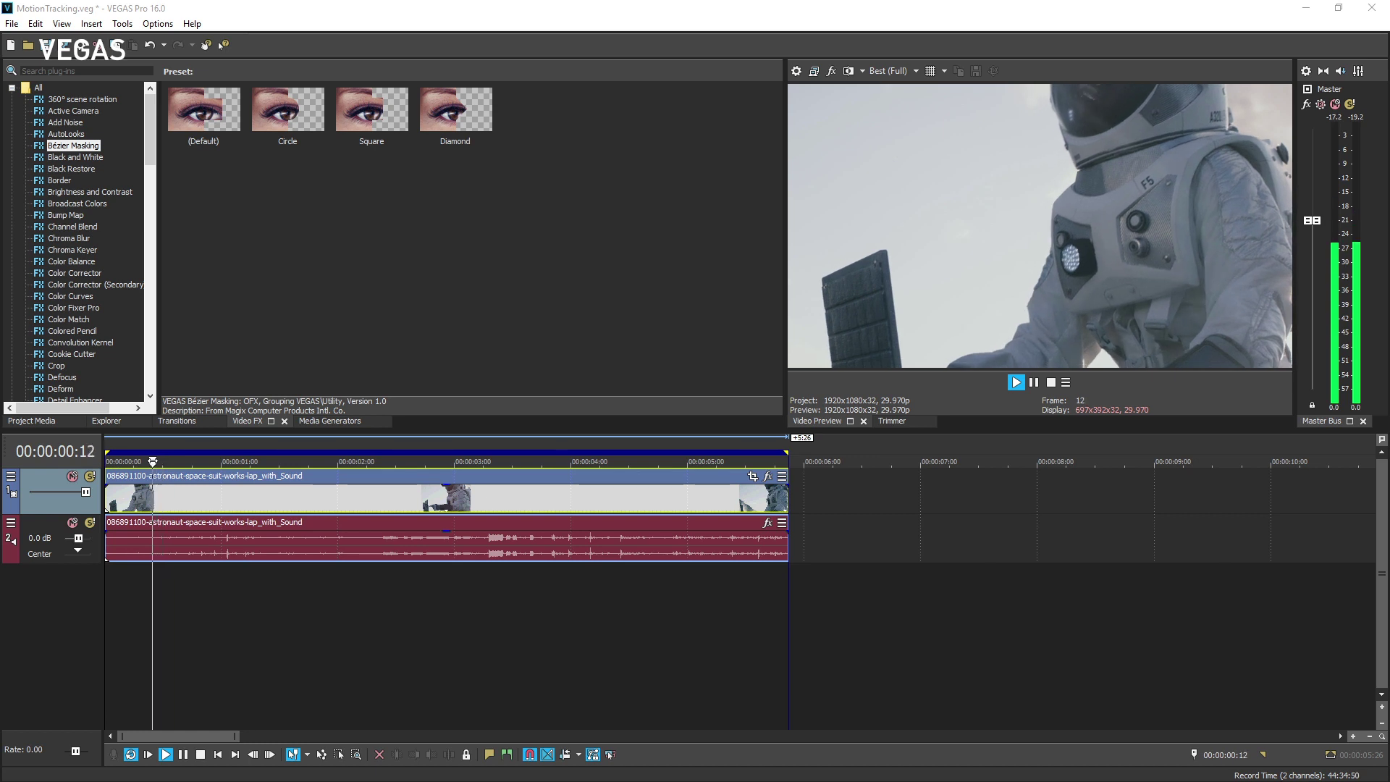
pyautogui.press('k')
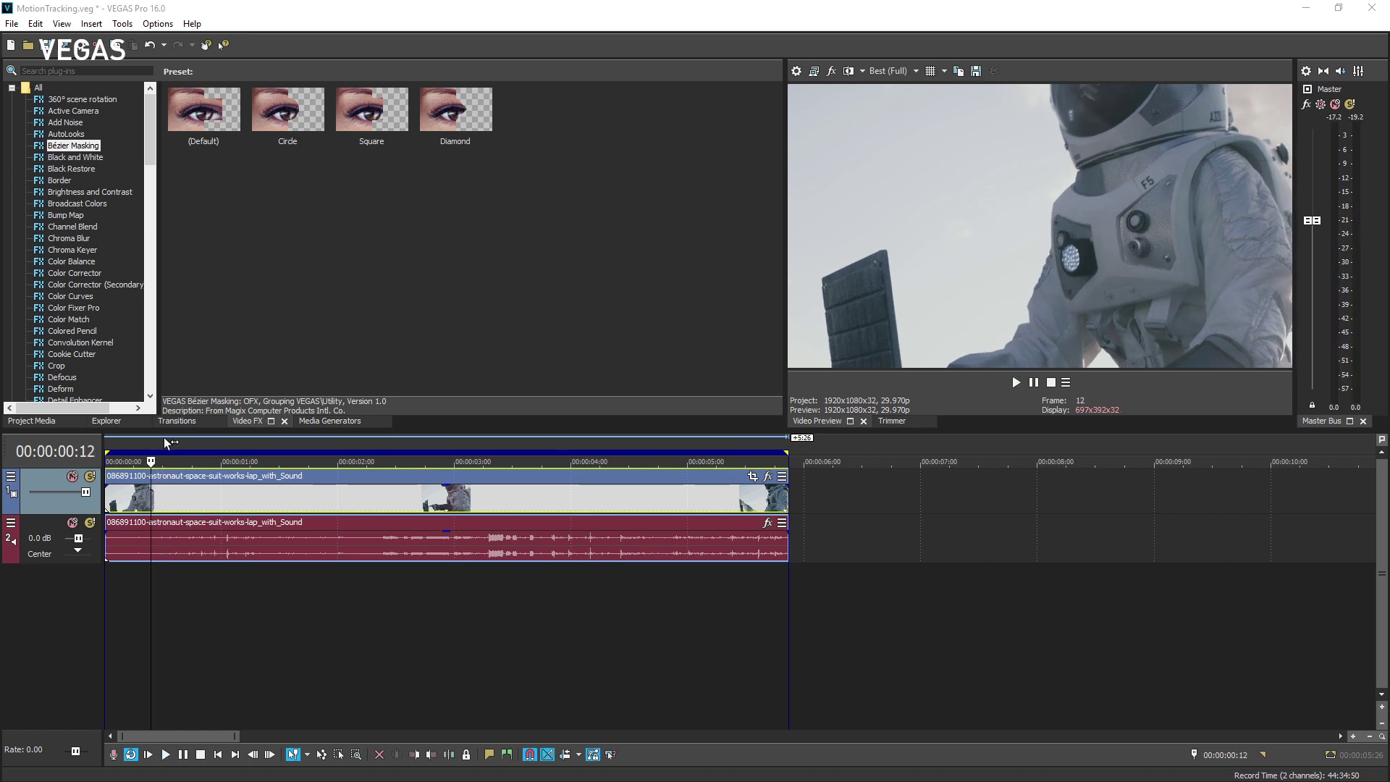
# - Apply the Bézier Masking (Default) preset and shrink its rectangle tightly around the suit light
pyautogui.moveTo(208, 118); pyautogui.dragTo(240, 483)
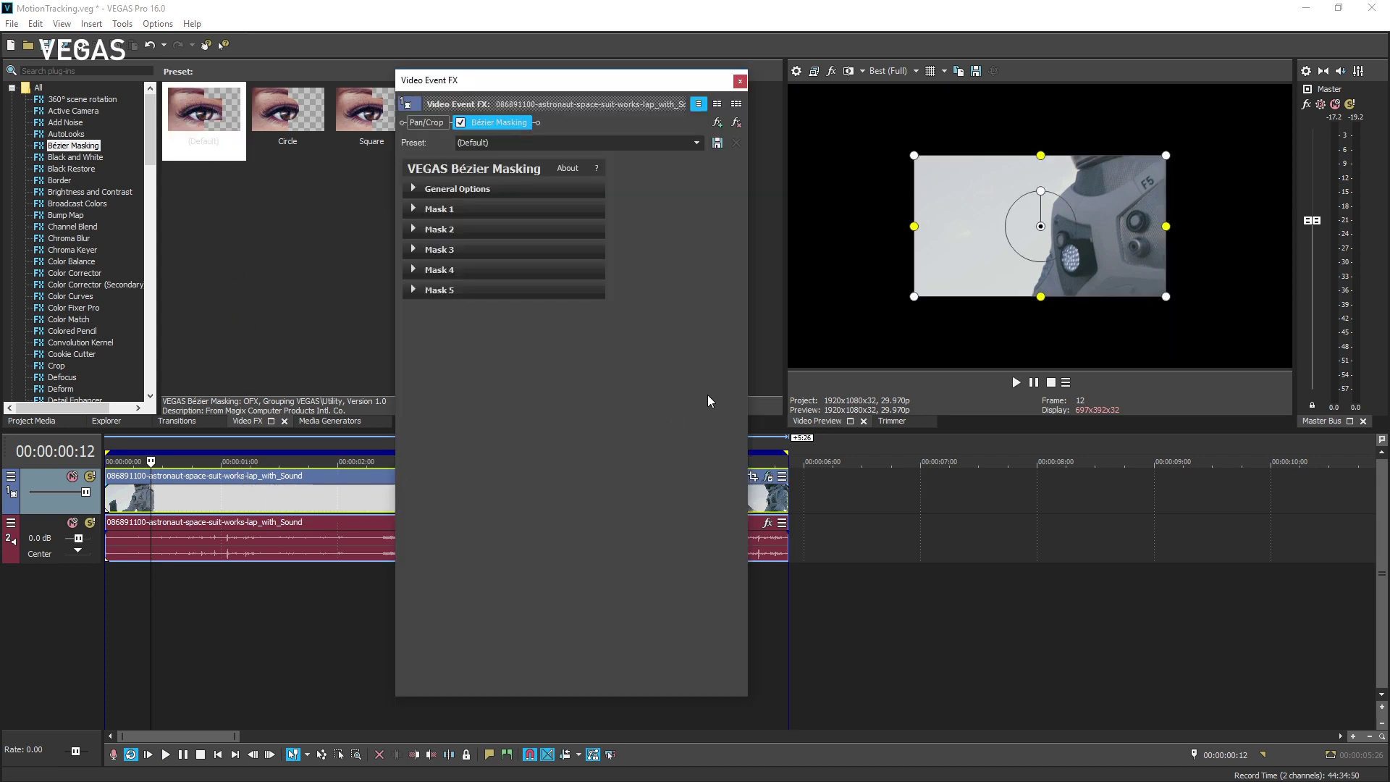
pyautogui.moveTo(938, 273); pyautogui.dragTo(971, 305)
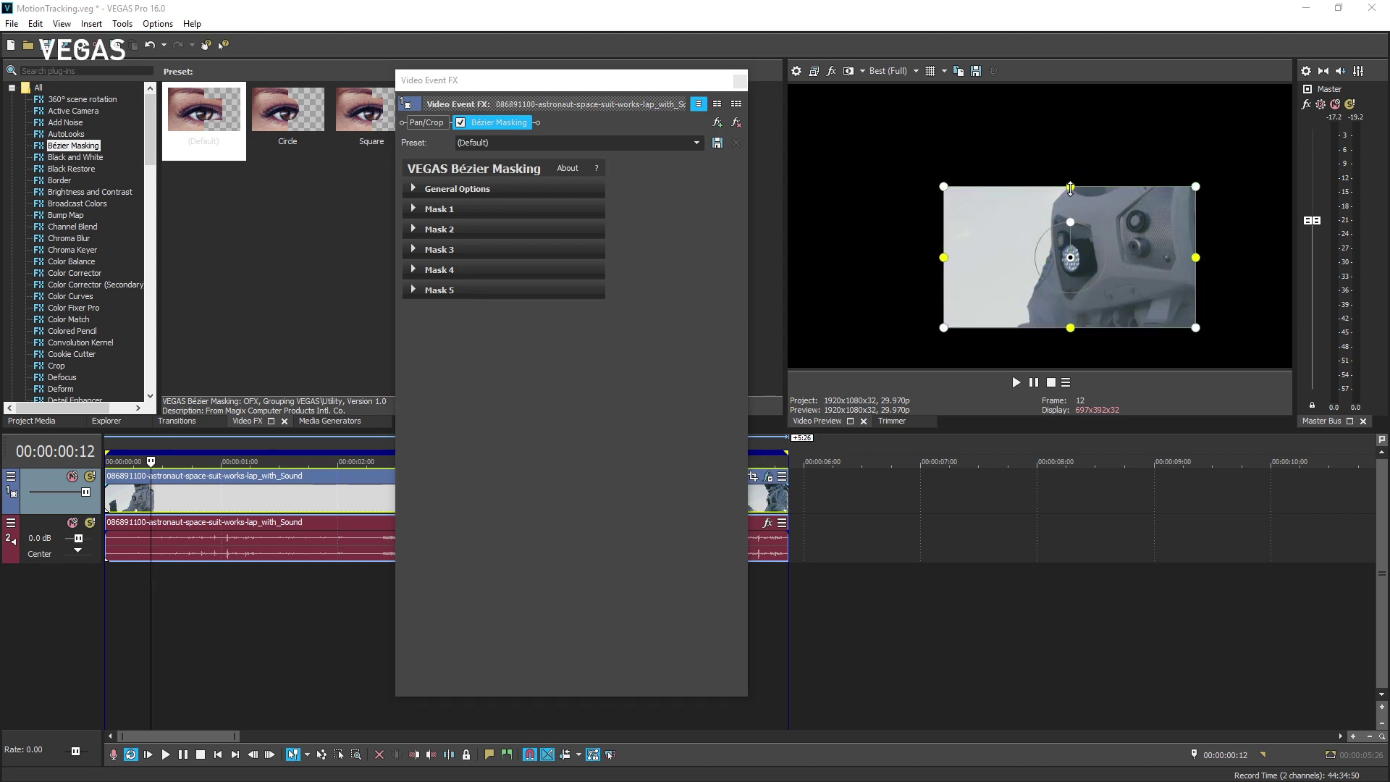
pyautogui.moveTo(1070, 186); pyautogui.dragTo(1071, 212)
pyautogui.moveTo(944, 258); pyautogui.dragTo(1028, 257)
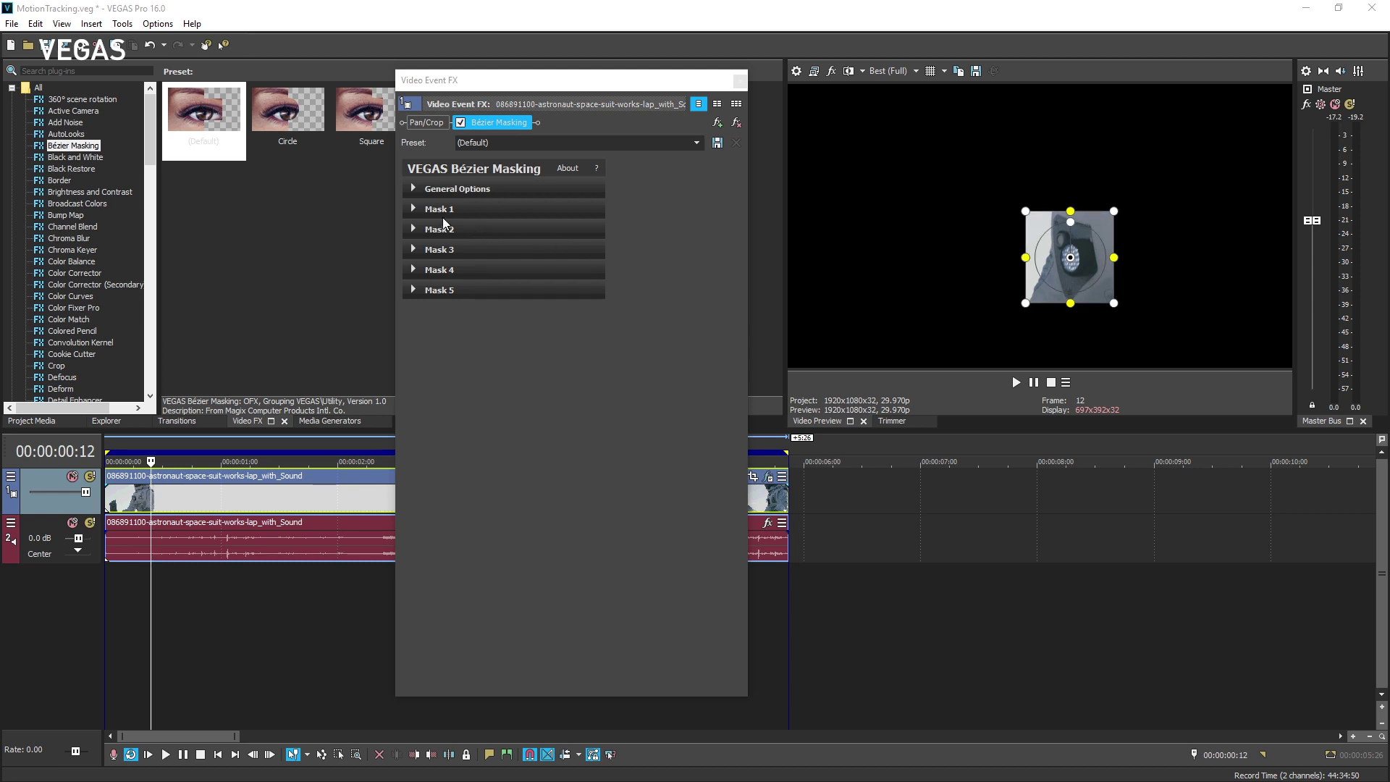
# - Run Mask 1's motion tracking from the start, recording location keyframes for about two seconds
pyautogui.click(418, 209)
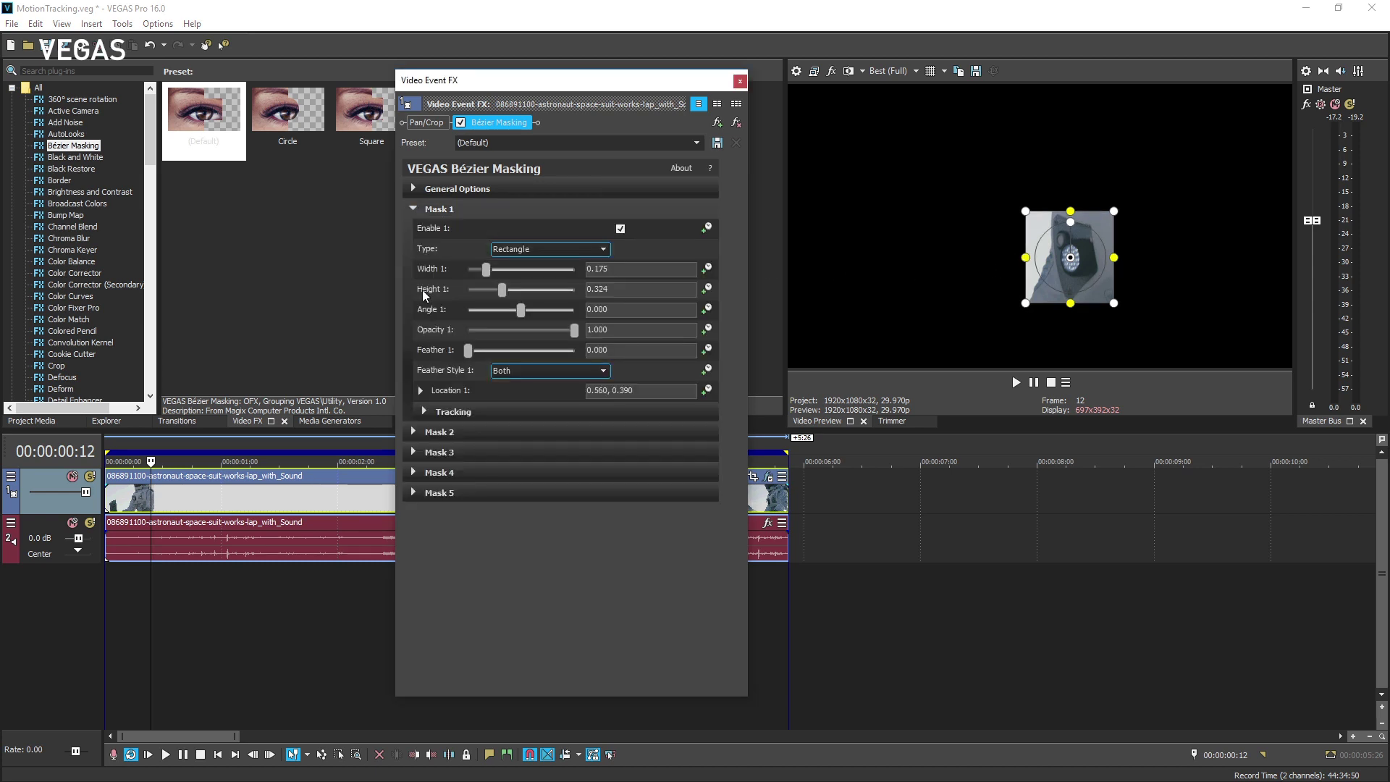
pyautogui.click(424, 411)
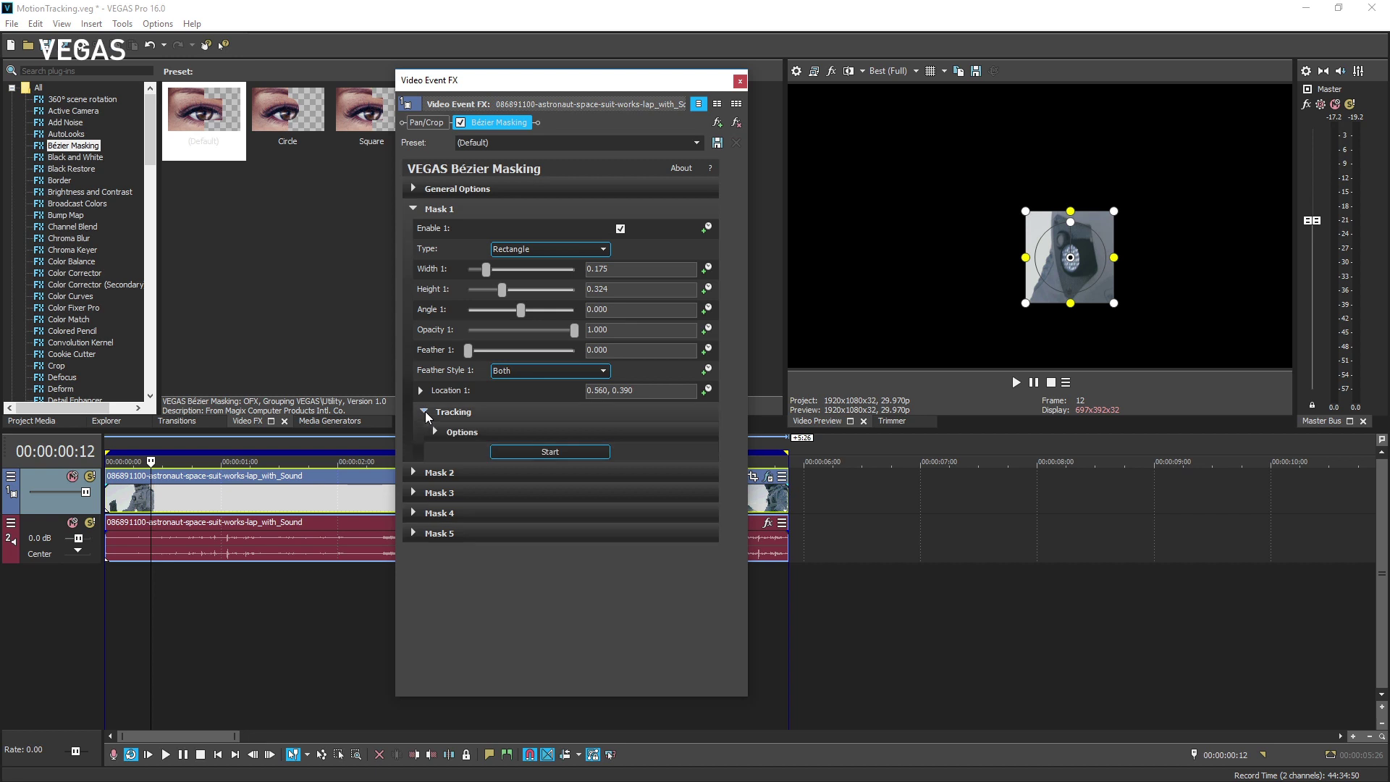
pyautogui.click(508, 455)
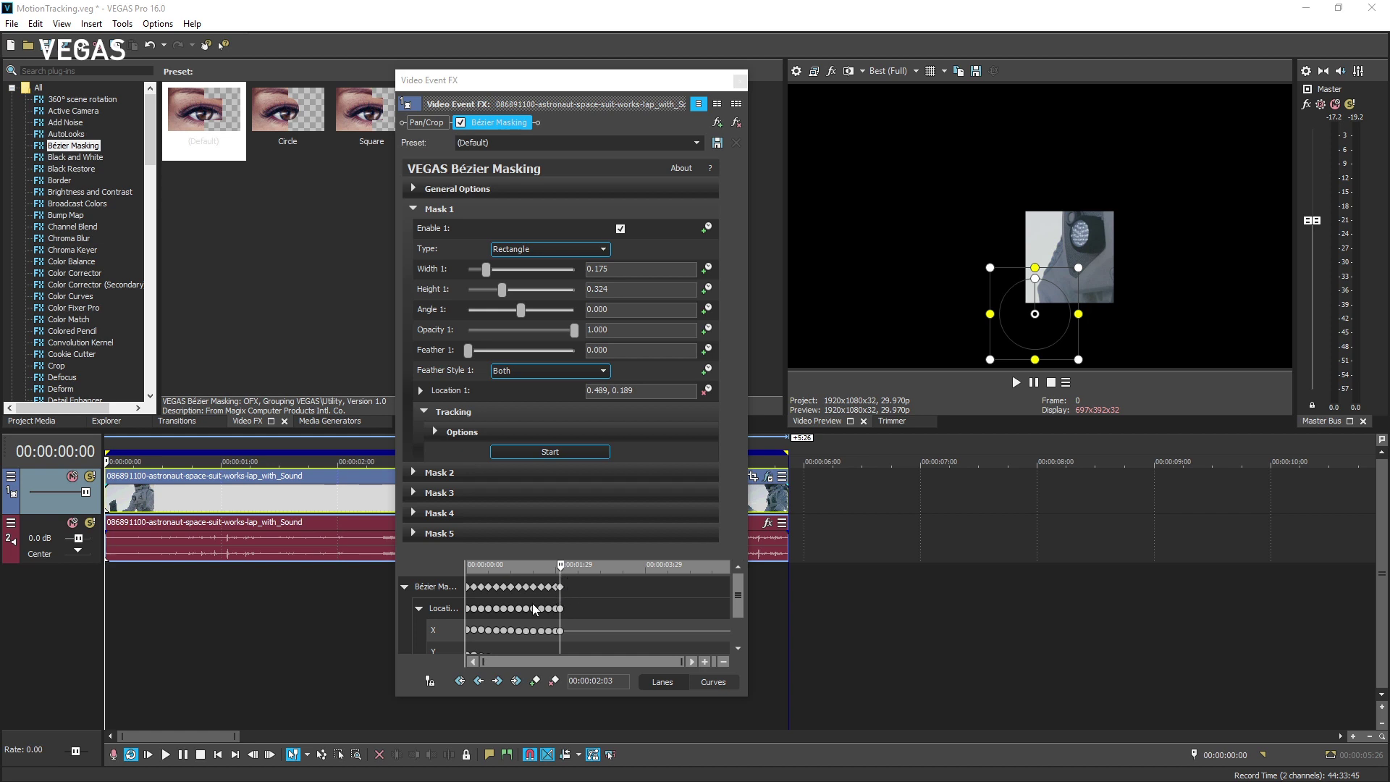
# - Realign the mask over the suit light at 00:00:02:29 and resume tracking to about 00:00:05:23
pyautogui.click(431, 682)
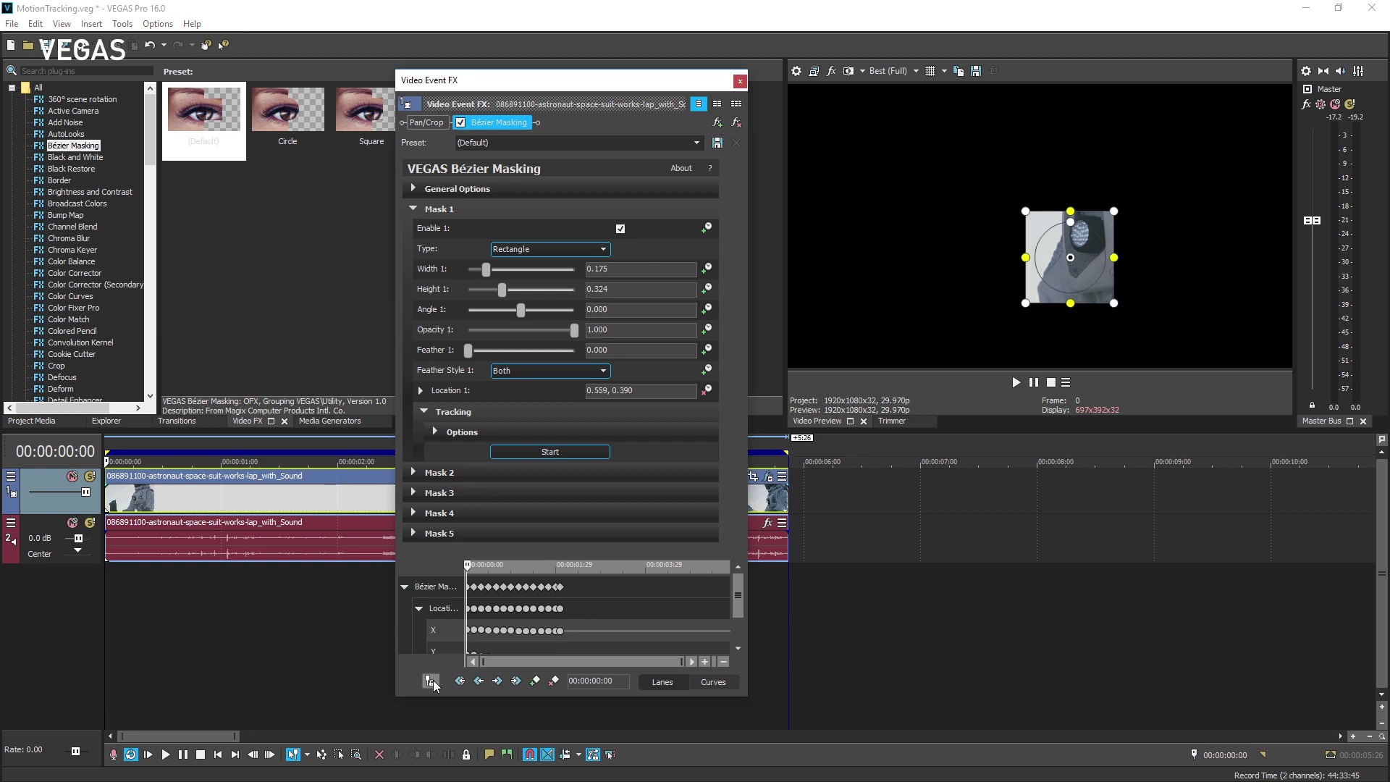
pyautogui.moveTo(468, 569); pyautogui.dragTo(597, 585)
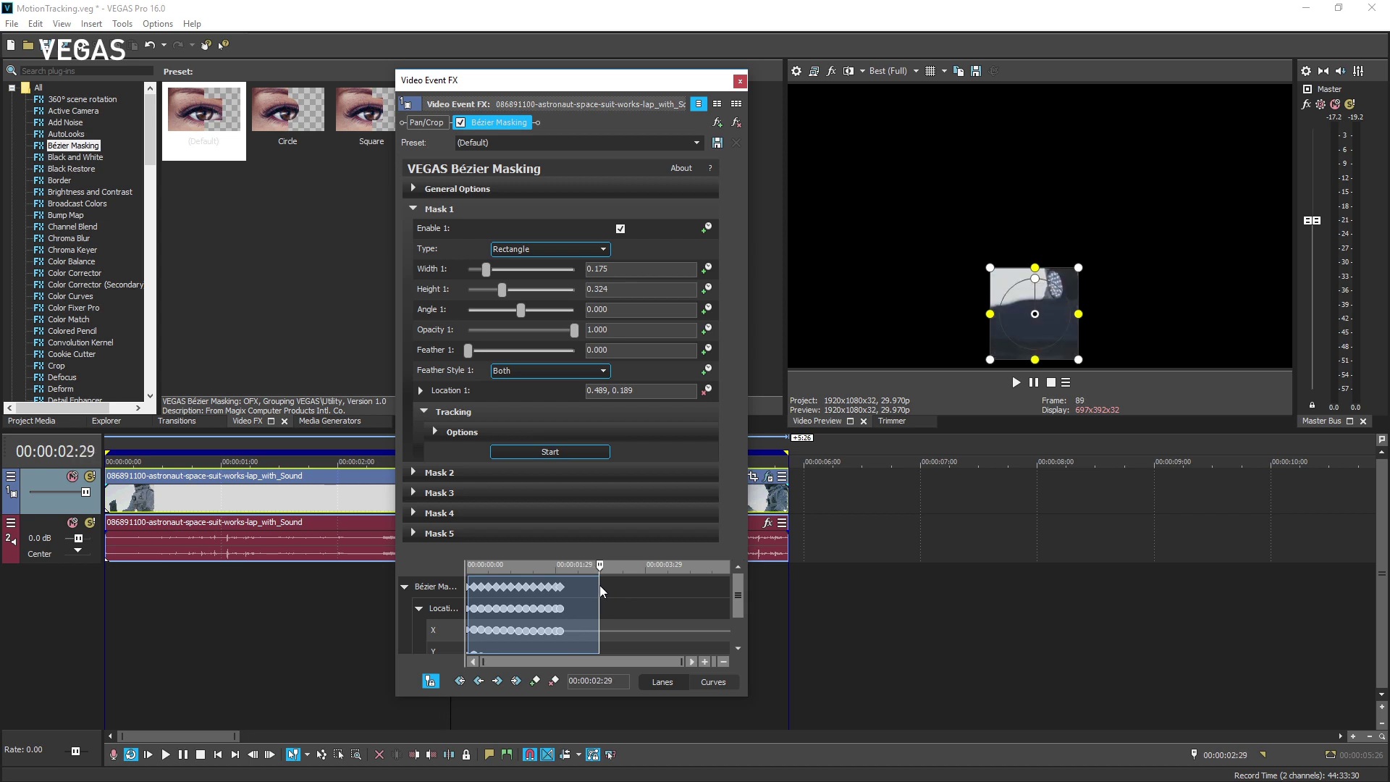
pyautogui.click(599, 590)
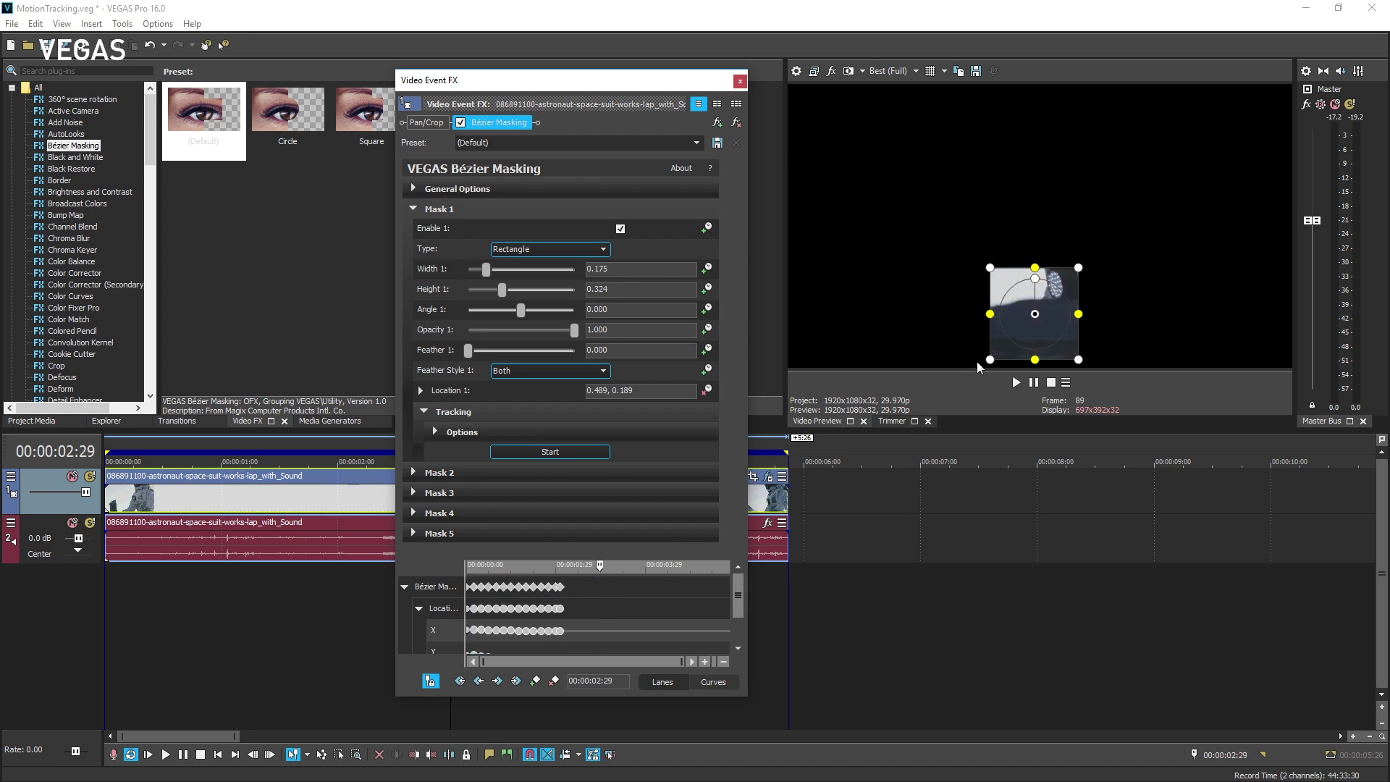
pyautogui.moveTo(1015, 336); pyautogui.dragTo(1038, 309)
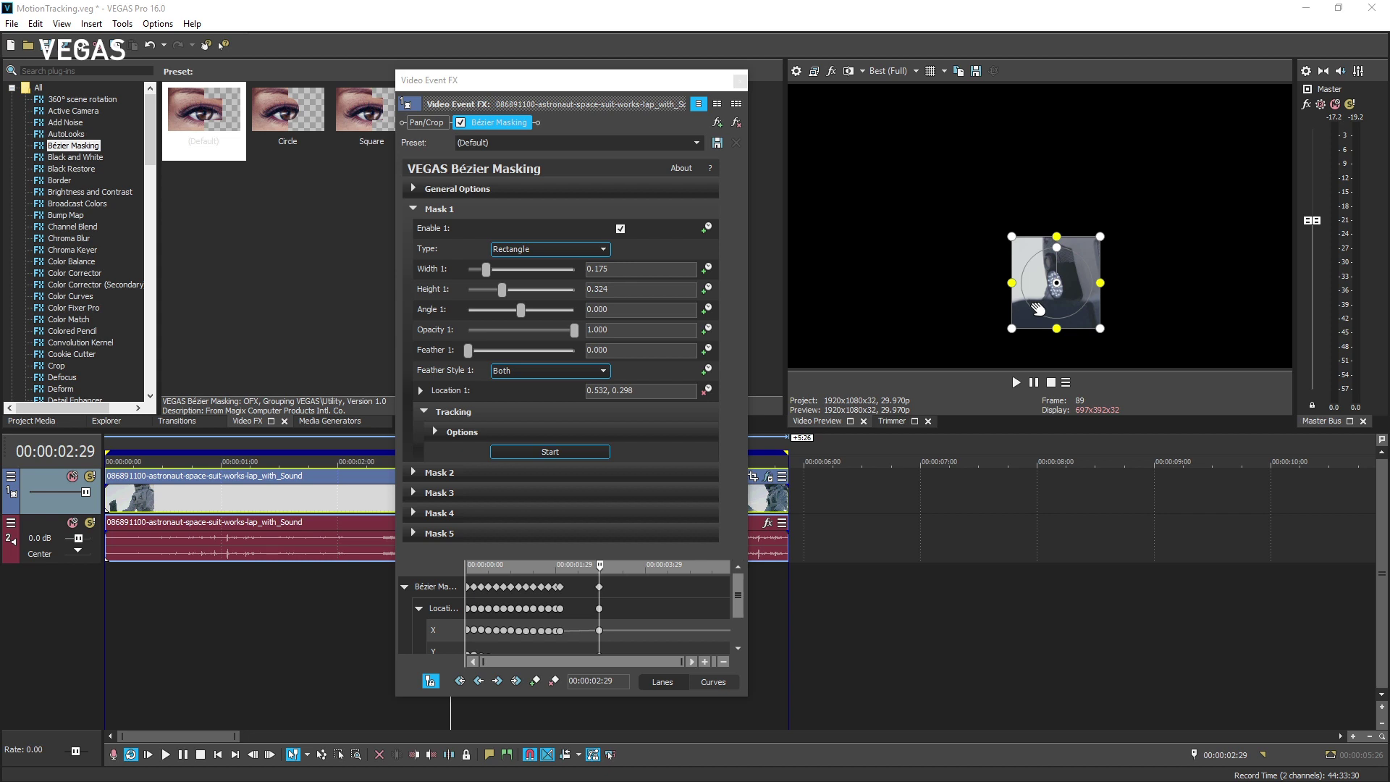
pyautogui.click(605, 452)
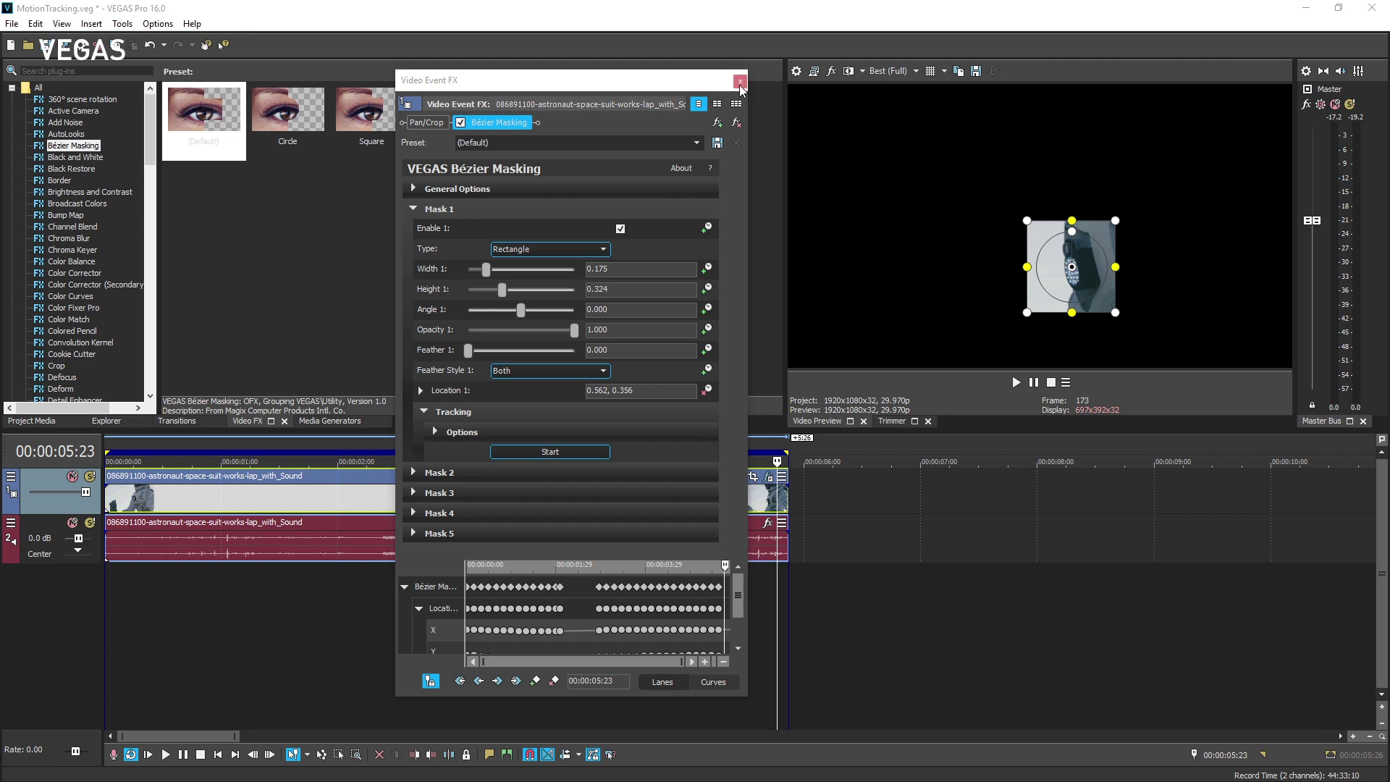
# - Close the Video Event FX window and play the masked clip from the timeline start
pyautogui.click(740, 79)
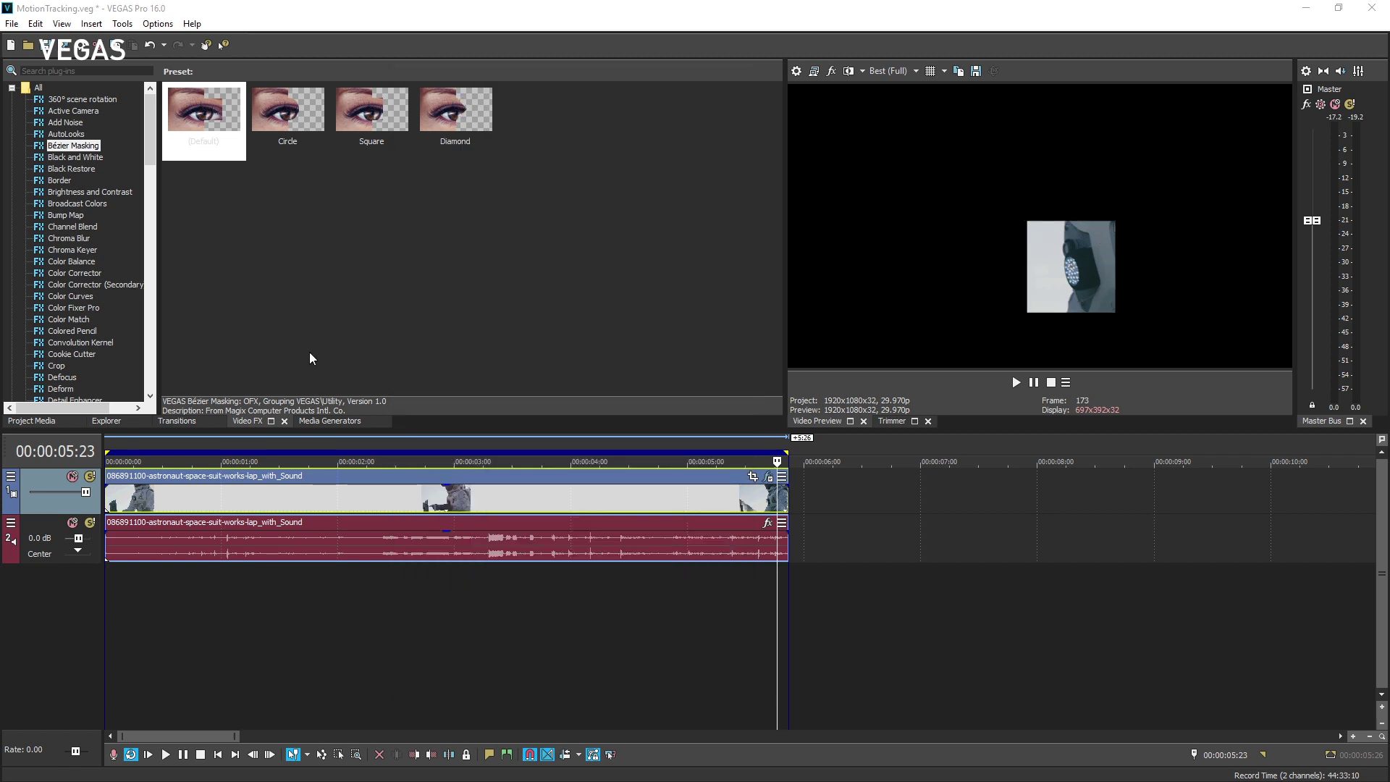
pyautogui.click(114, 444)
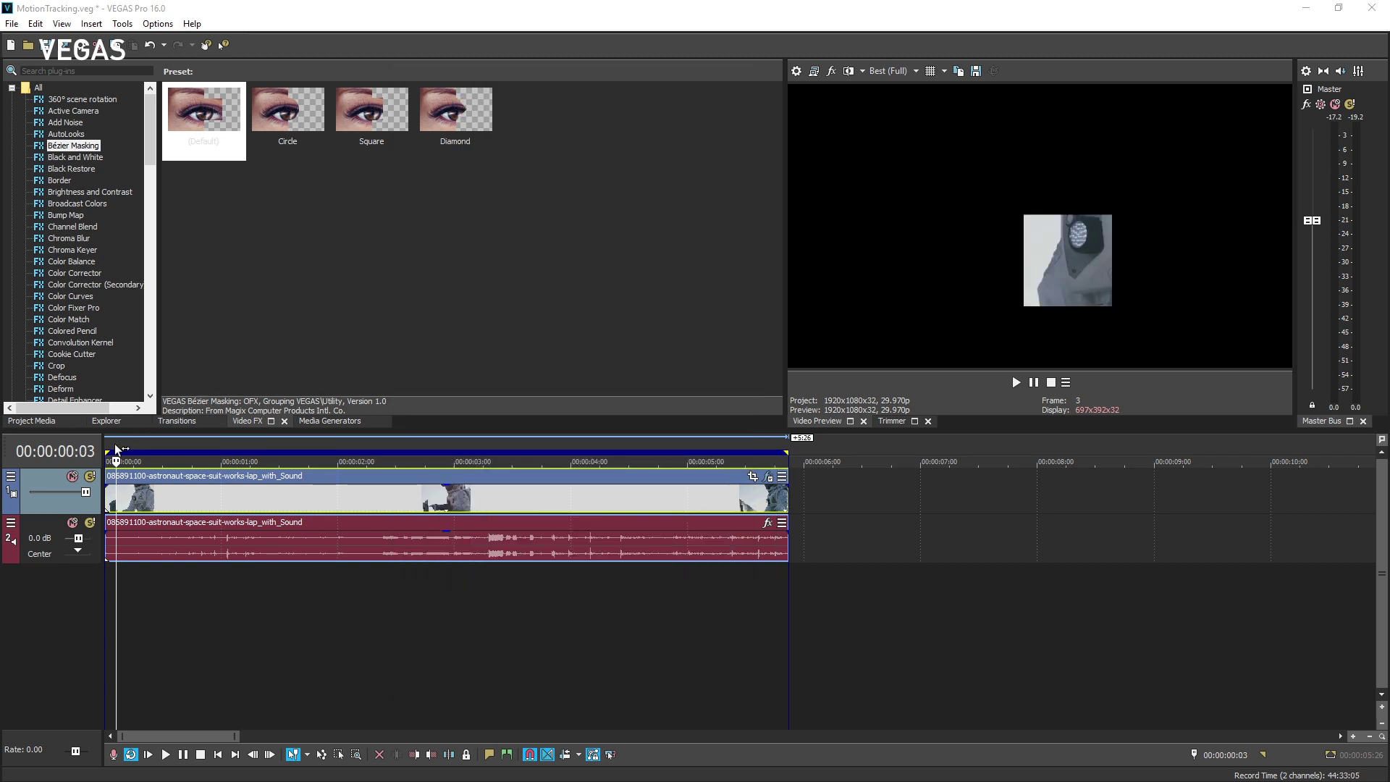
pyautogui.press('space')
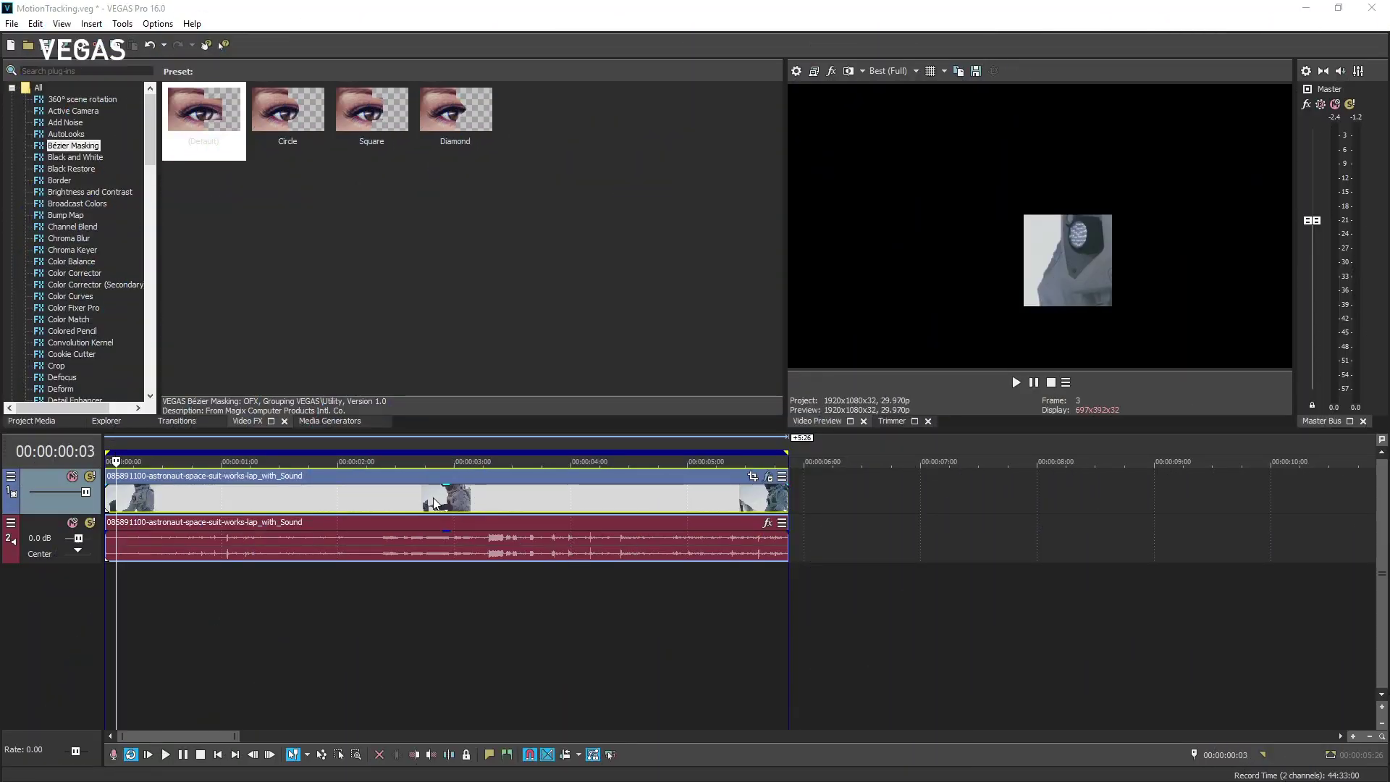
# - Delete all of Mask 1's Location keyframes in Bézier Masking, confirming with Yes
pyautogui.click(767, 477)
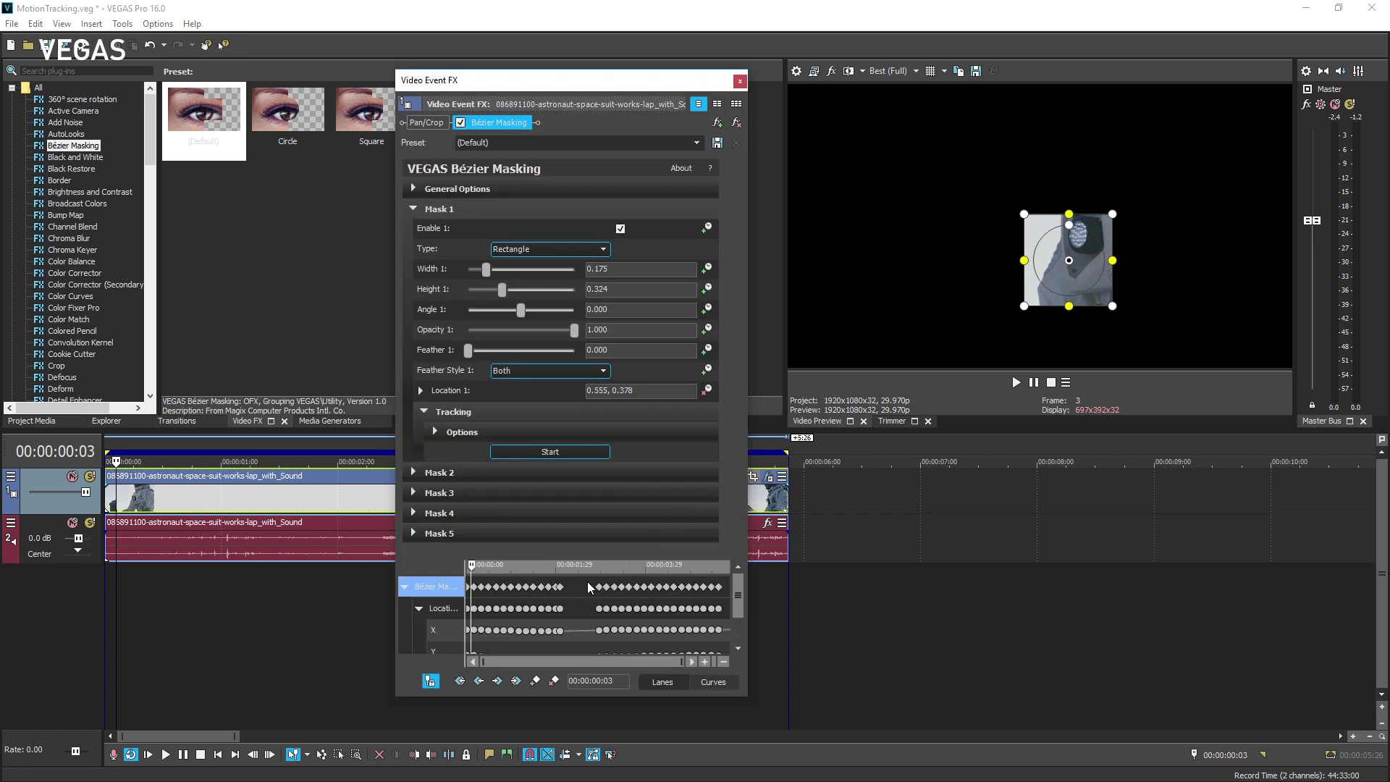
pyautogui.moveTo(585, 583); pyautogui.dragTo(731, 636)
pyautogui.press('Delete')
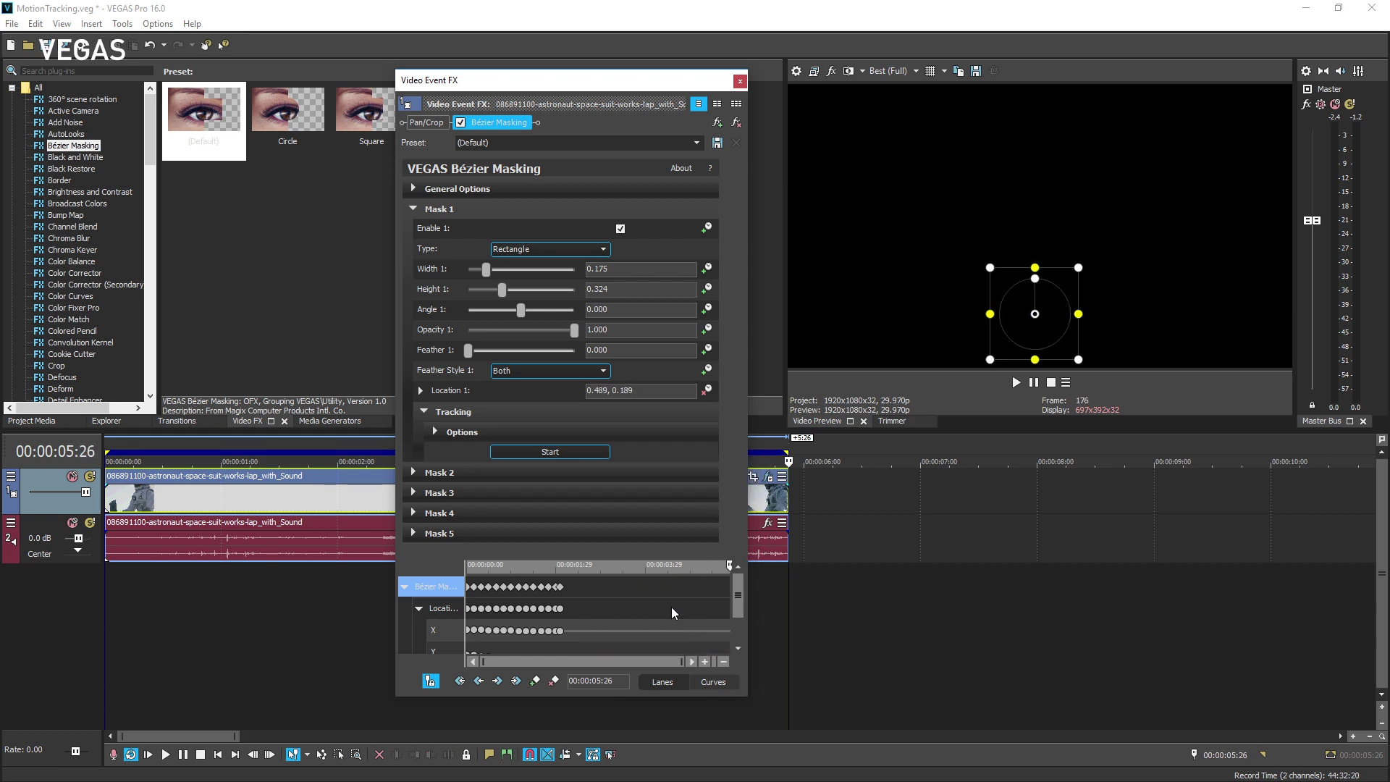
pyautogui.moveTo(659, 579); pyautogui.dragTo(459, 637)
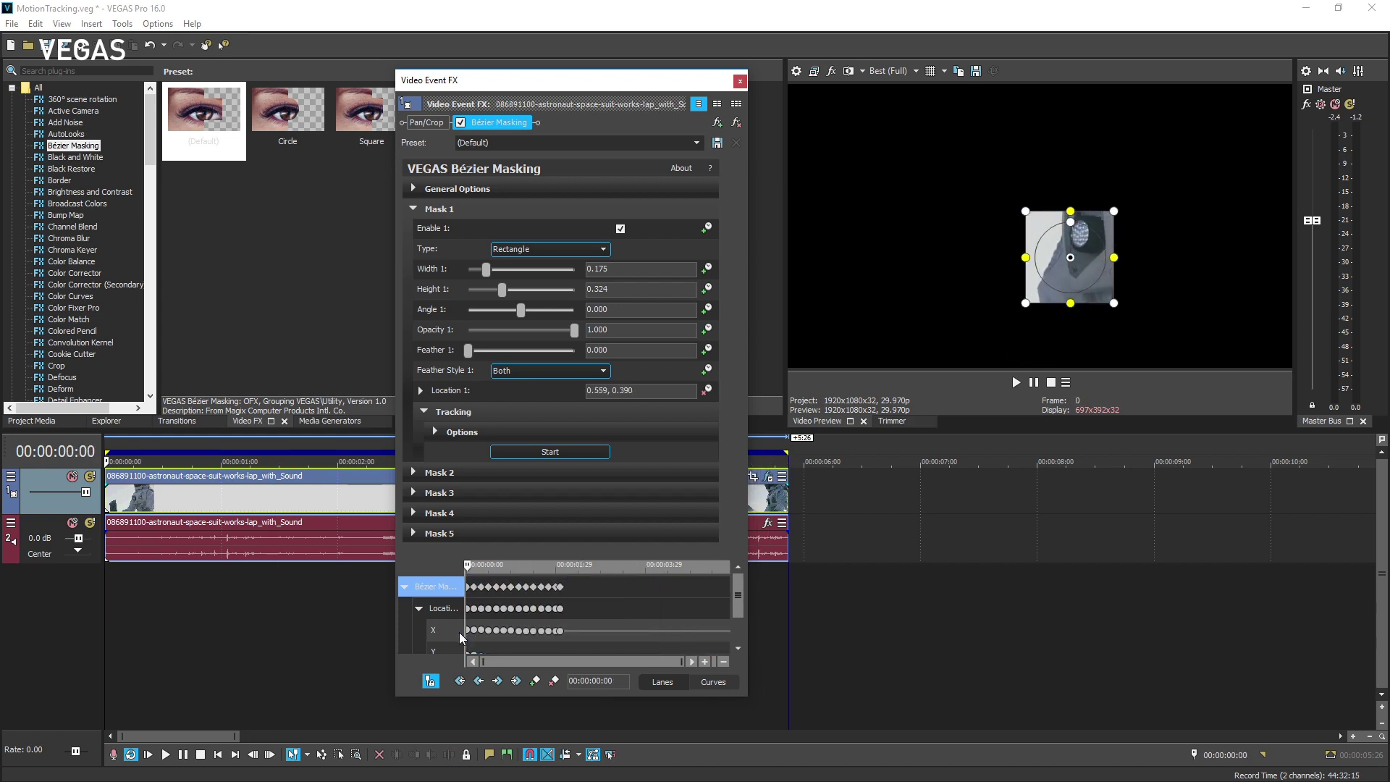
pyautogui.press('Delete')
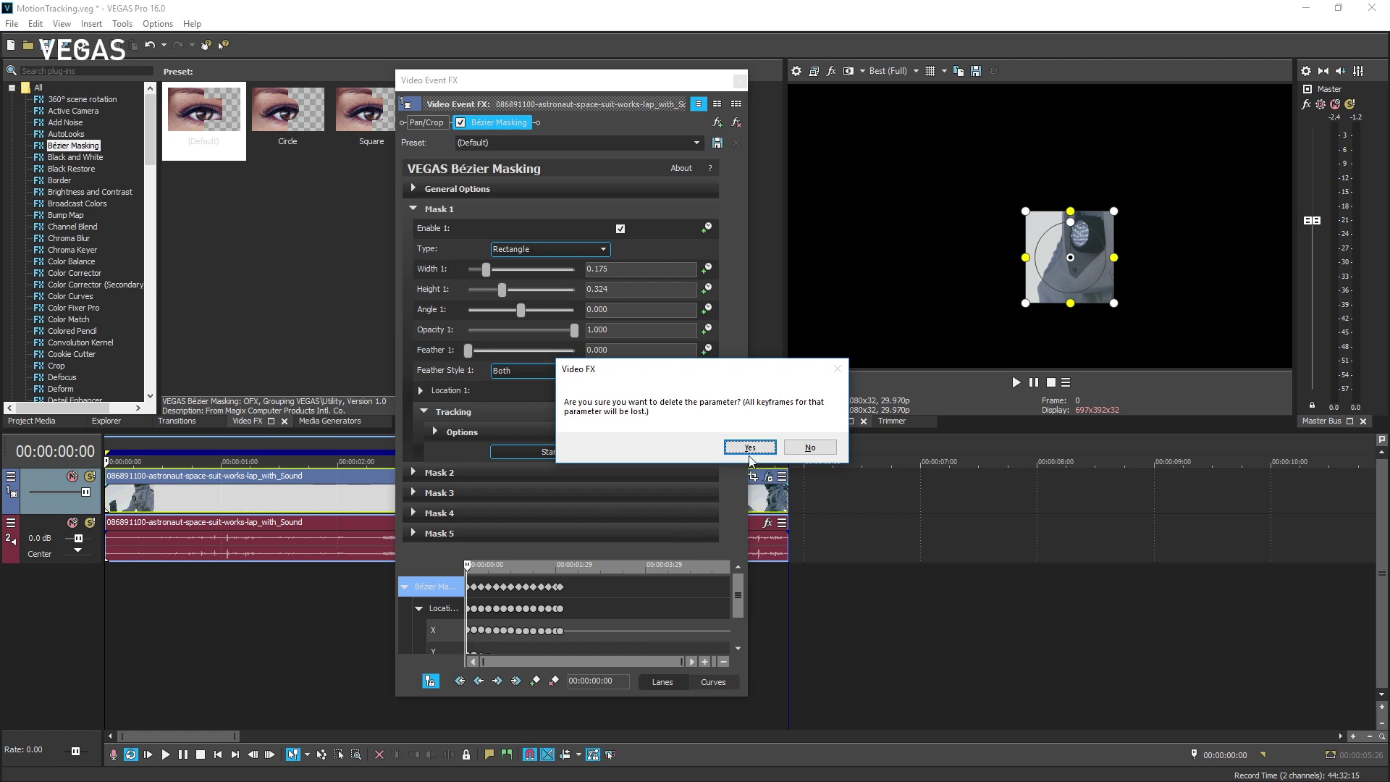
pyautogui.click(749, 448)
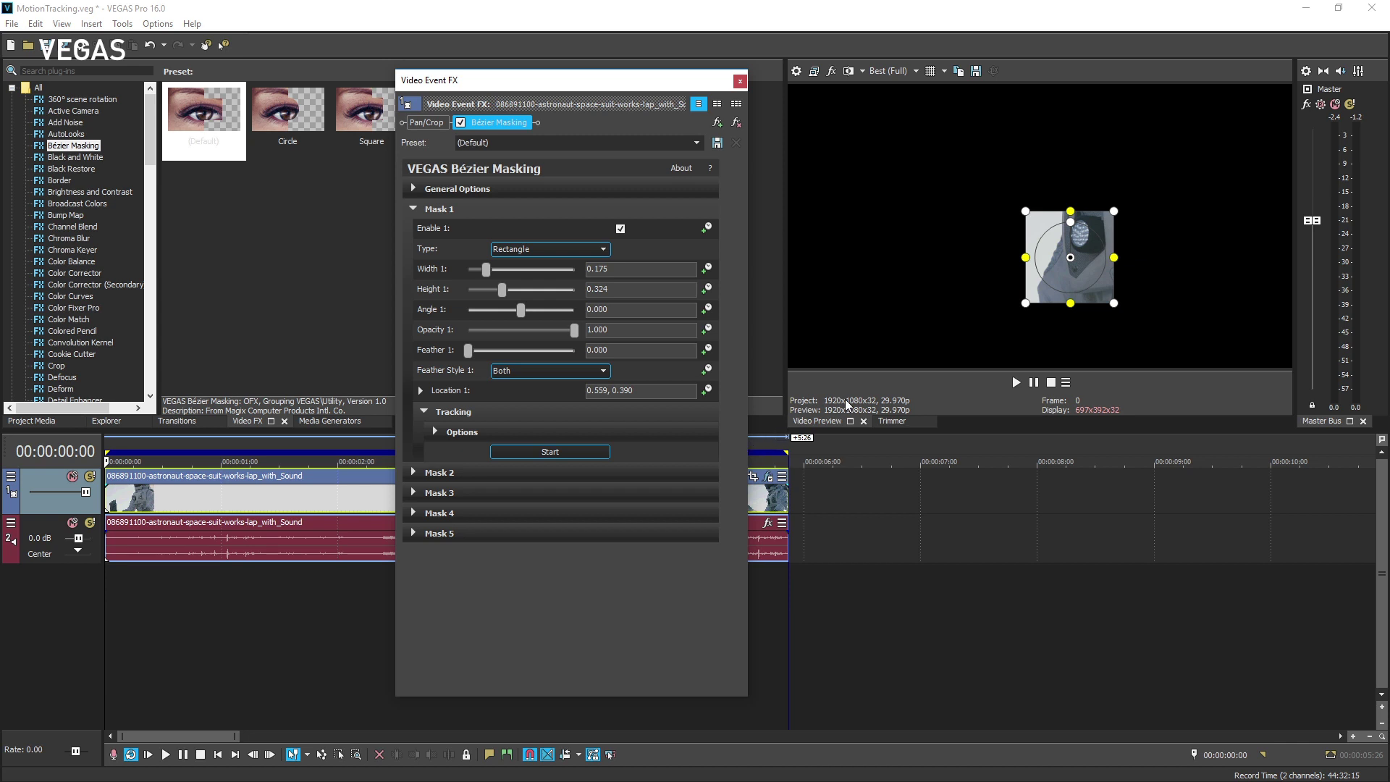
# - Move the mask left to 0.204, 0.406, shrink it to 0.159 by 0.285, and expand Tracking Options
pyautogui.moveTo(1051, 278); pyautogui.dragTo(890, 293)
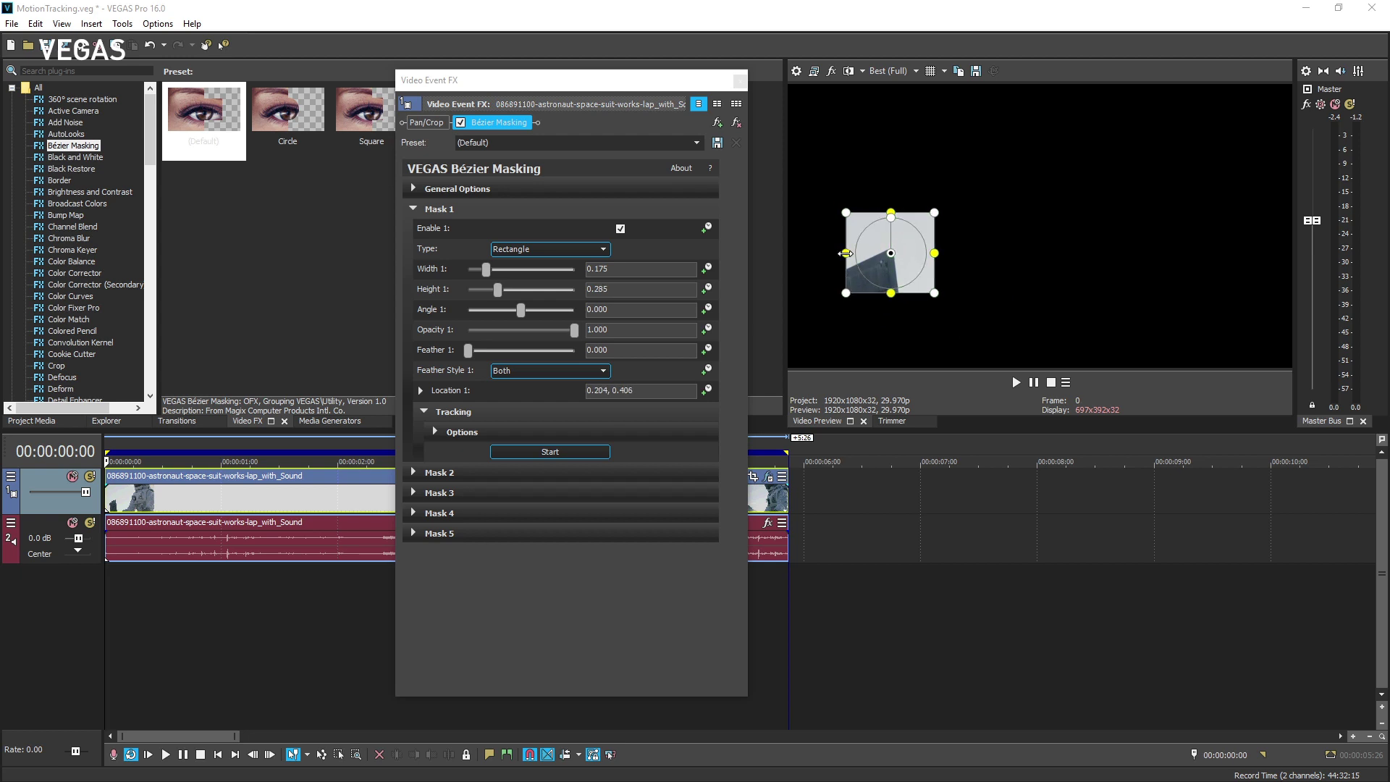
pyautogui.moveTo(846, 252); pyautogui.dragTo(850, 253)
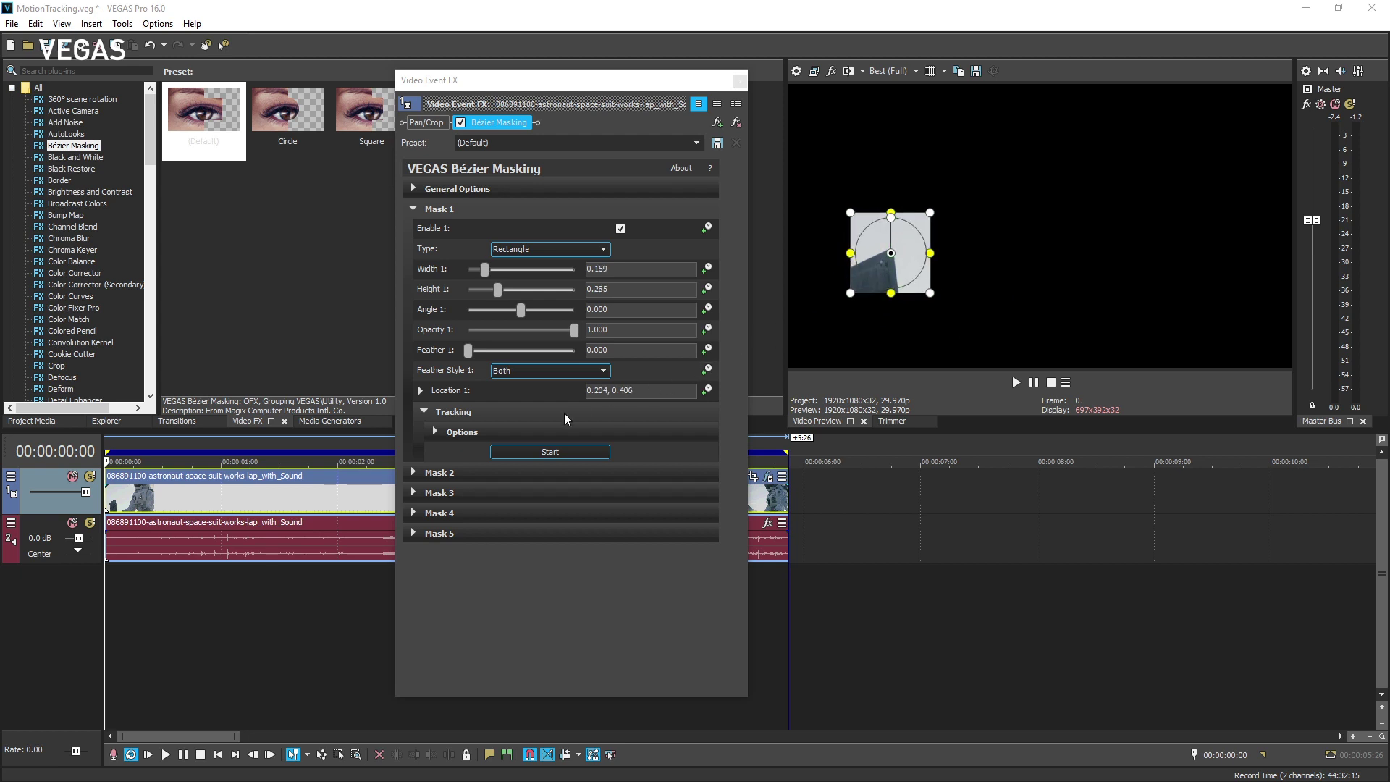
pyautogui.click(436, 434)
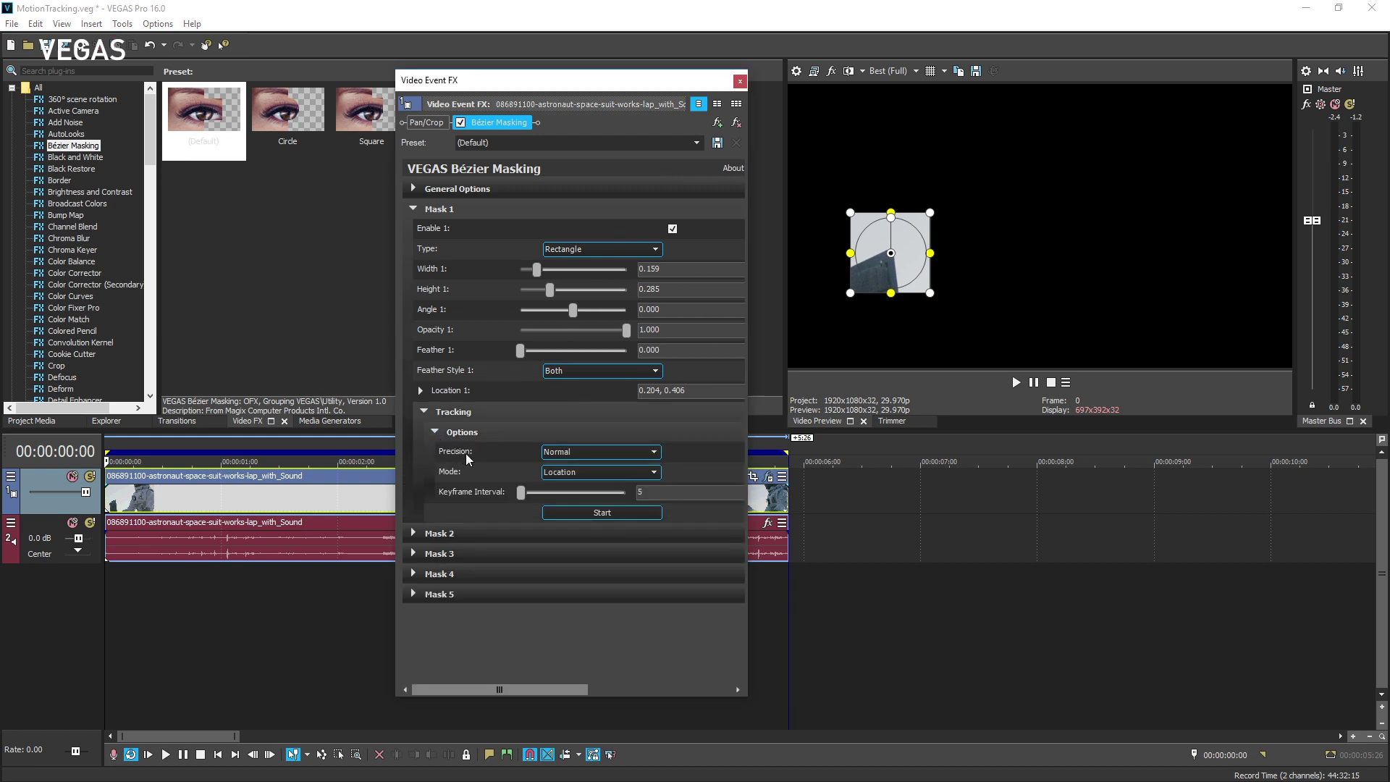
# - Set tracking Precision to High, Mode to Size, Rotation, & Location, and Keyframe Interval to 2
pyautogui.click(649, 453)
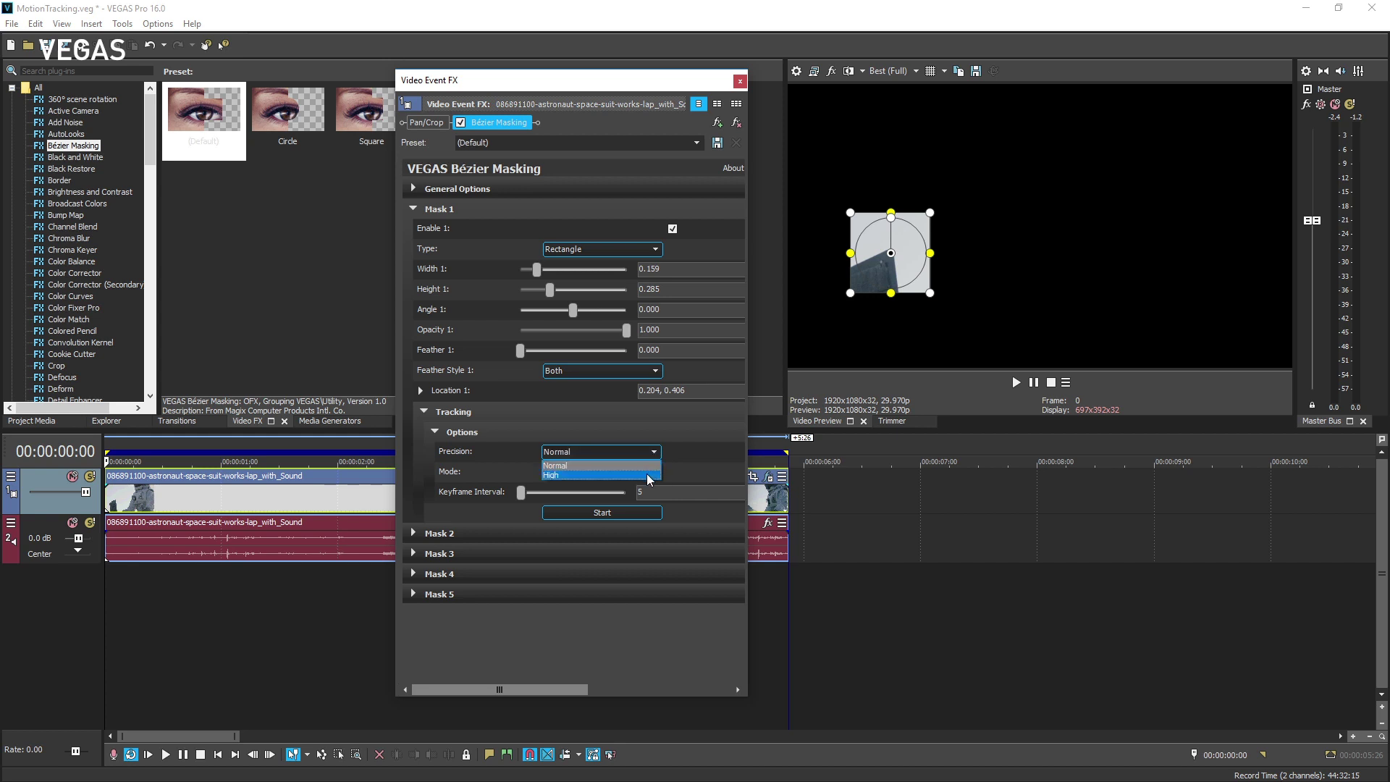
pyautogui.click(649, 476)
pyautogui.click(650, 475)
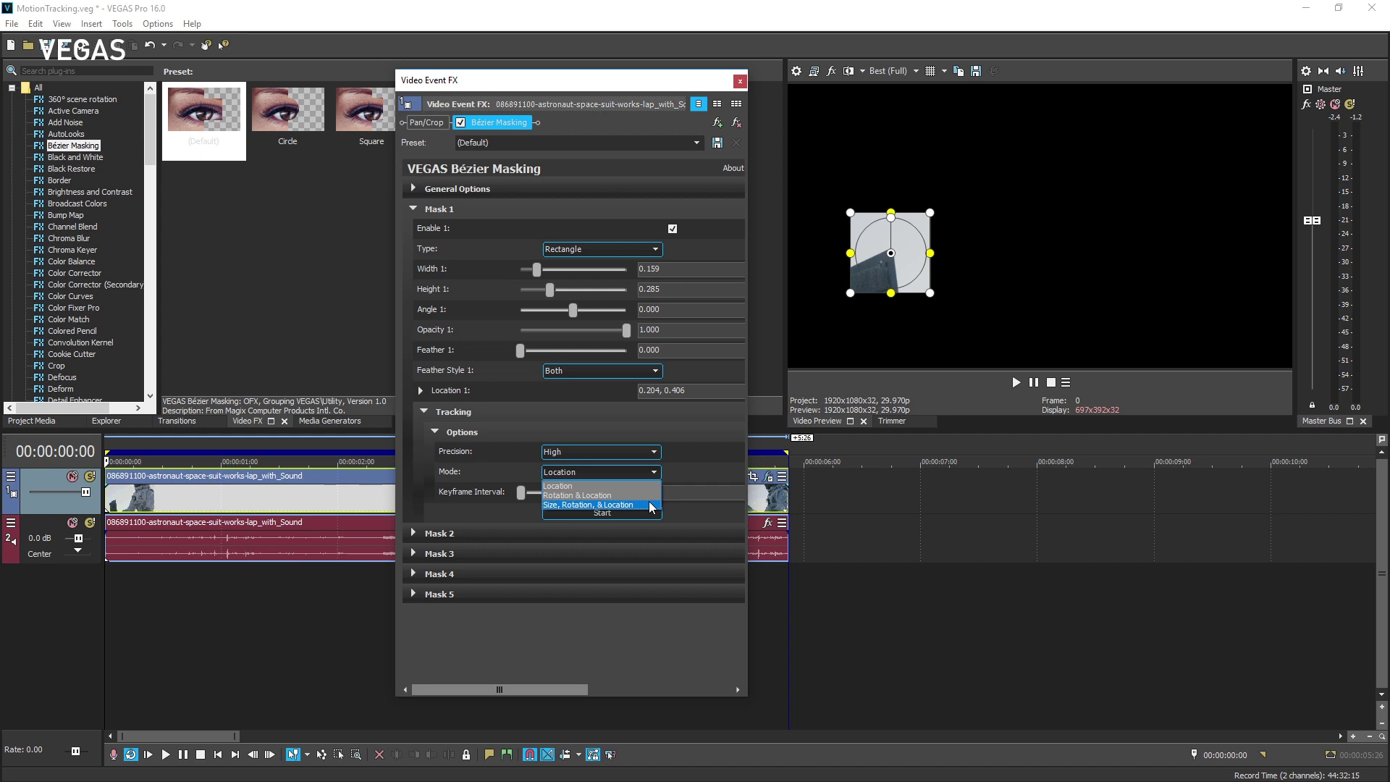
pyautogui.click(650, 506)
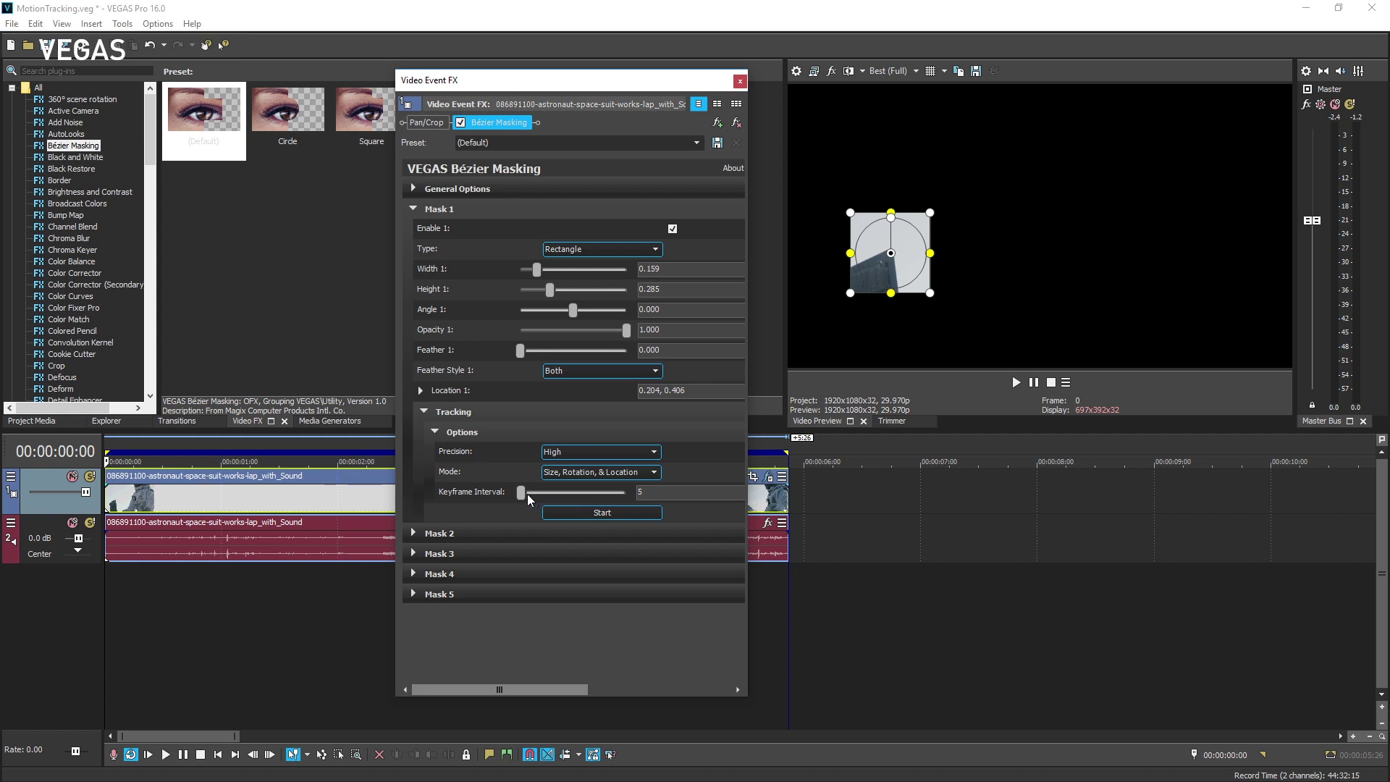
pyautogui.moveTo(523, 492); pyautogui.dragTo(521, 493)
# - Track Mask 1 to 00:00:05:23, recording width, height, angle and location keyframes
pyautogui.click(556, 512)
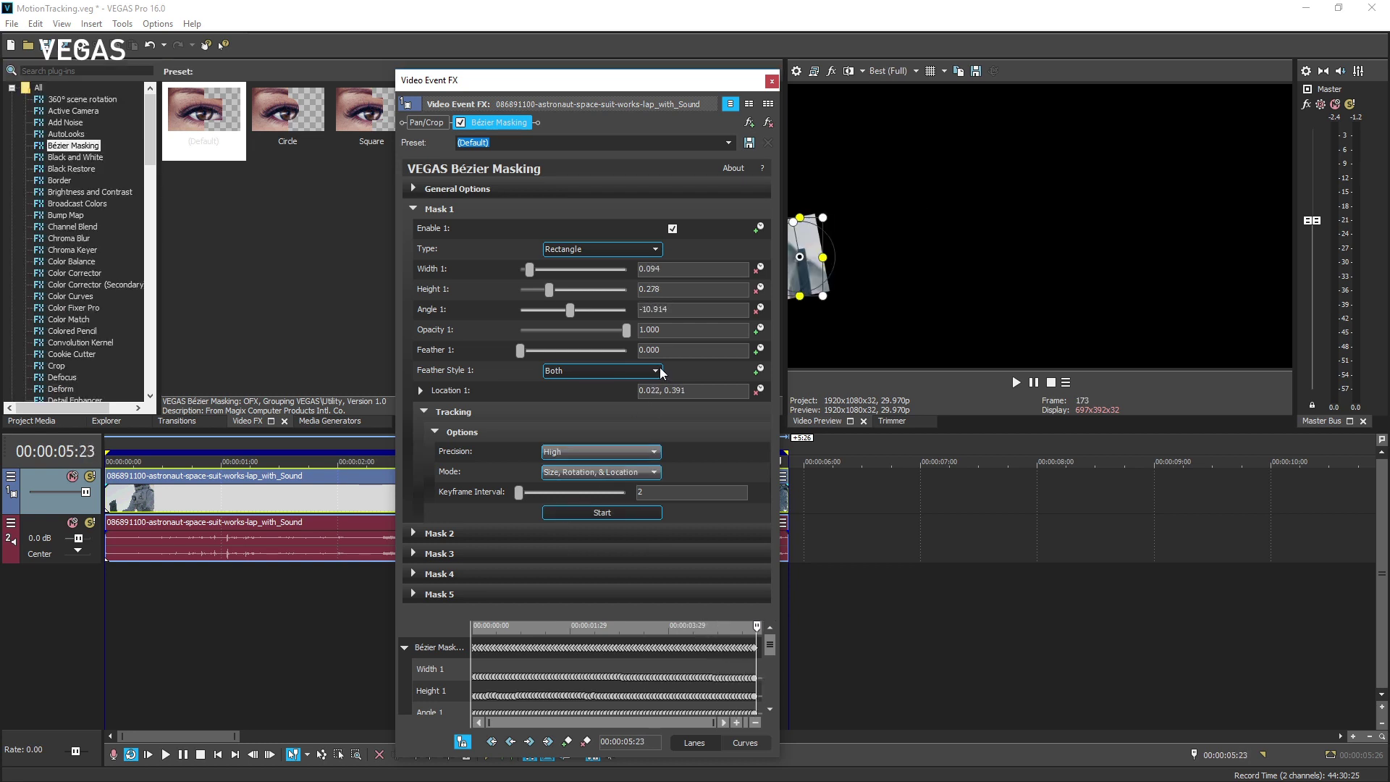
# - Close the Bézier Masking settings and play the masked clip from the timeline start
pyautogui.click(771, 81)
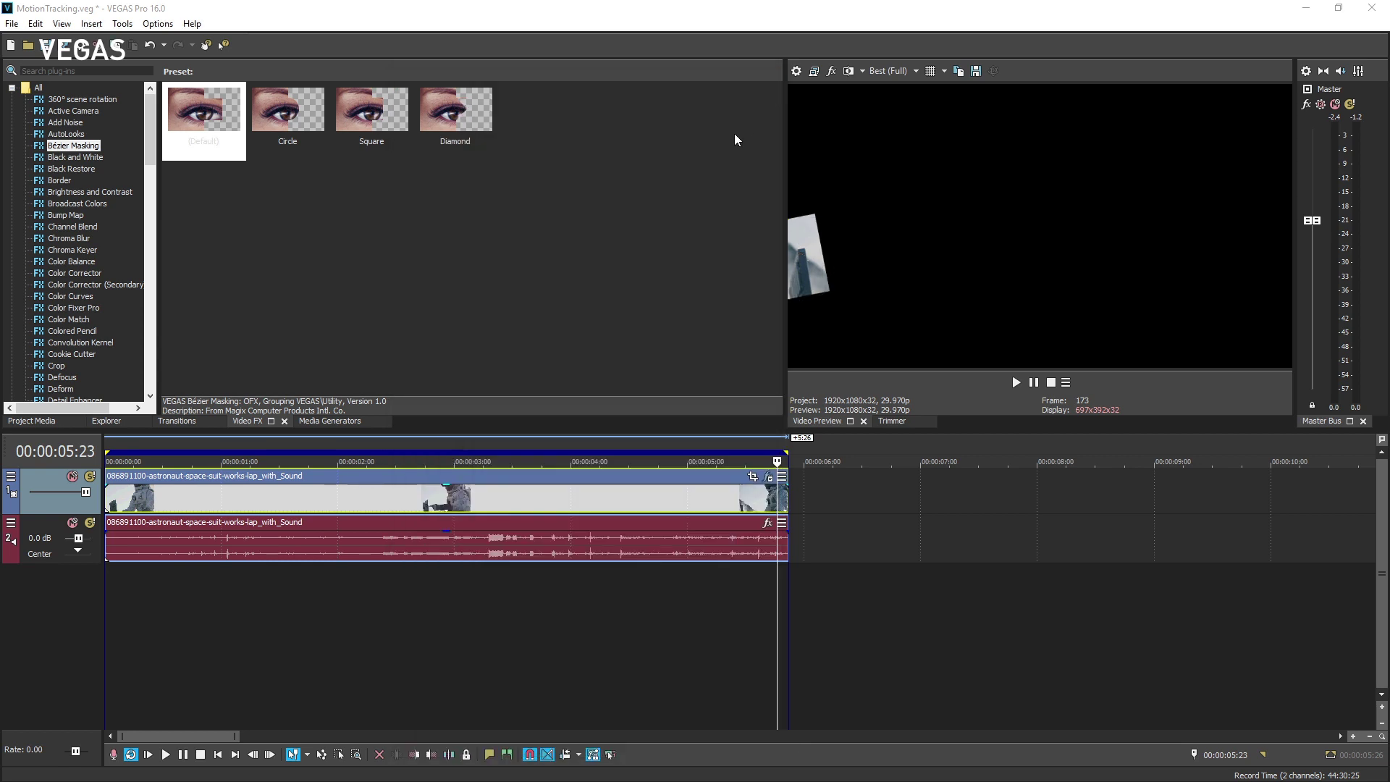
pyautogui.click(107, 447)
pyautogui.press('space')
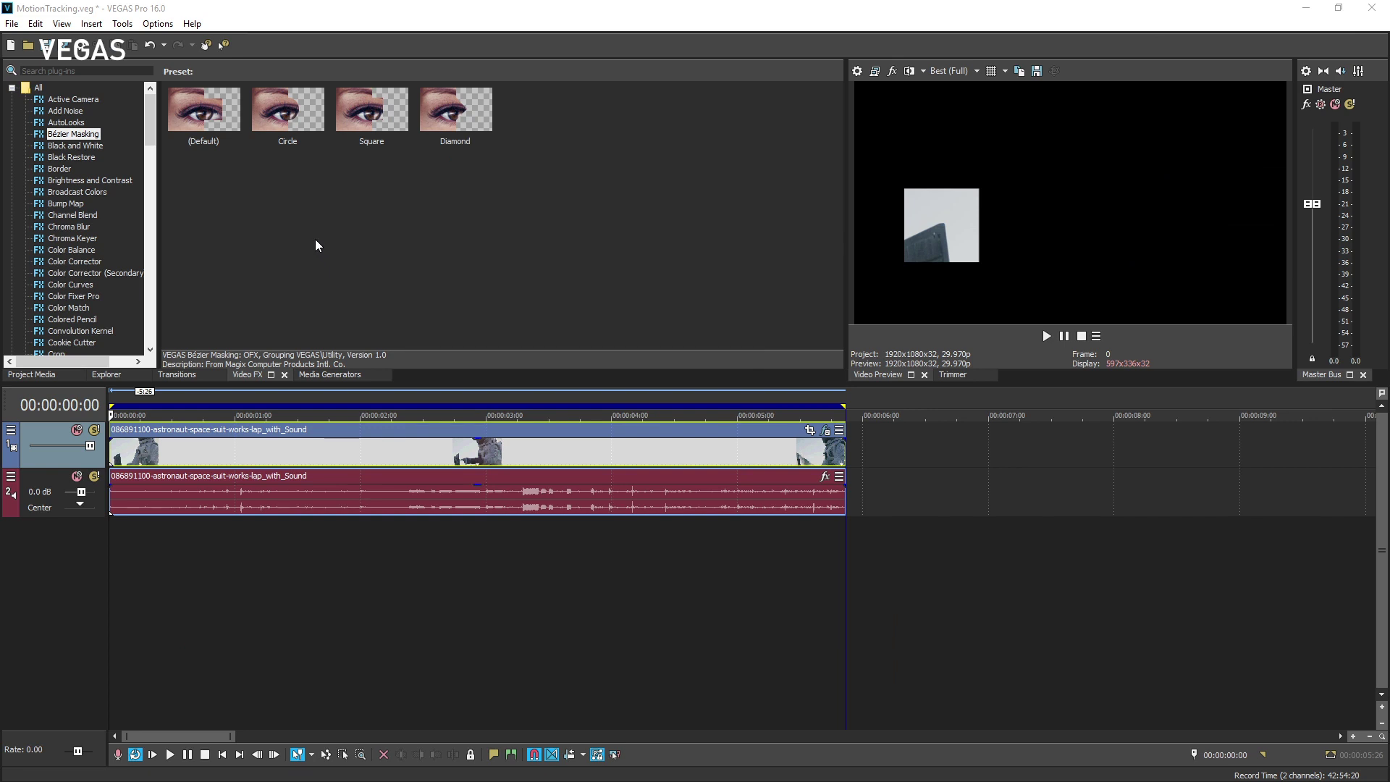
# - Run the Tools > Scripting 'Add Text To Motion Track' script with X Offset 0.191
pyautogui.click(129, 31)
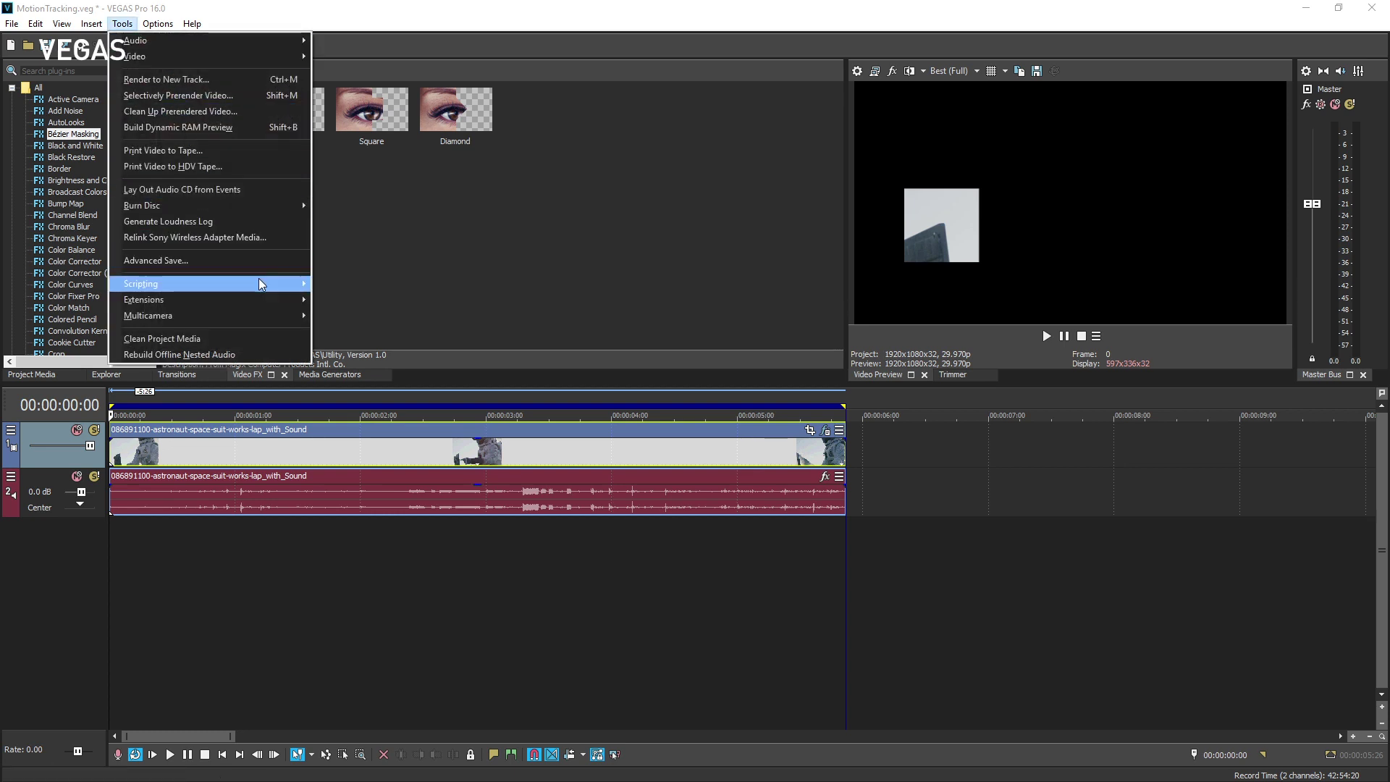
pyautogui.moveTo(262, 284)
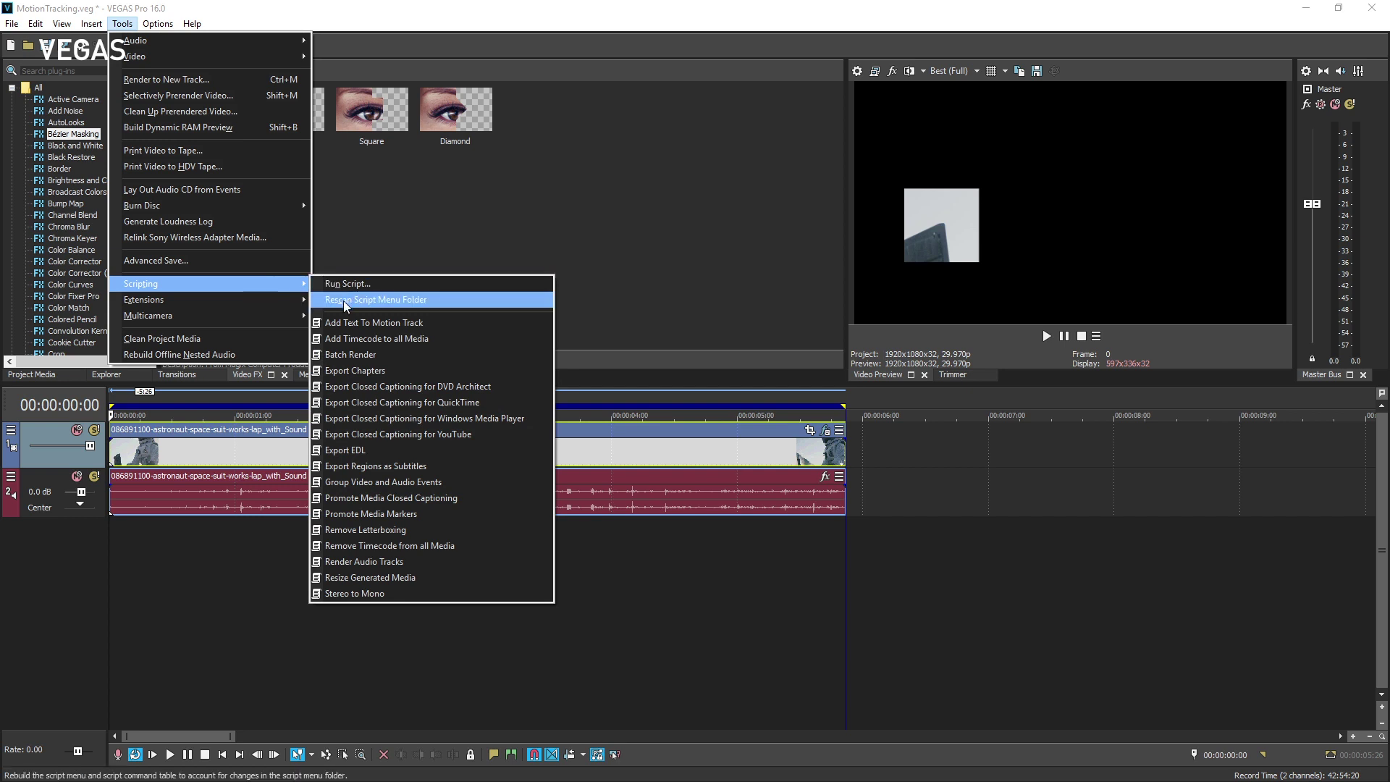
pyautogui.click(354, 324)
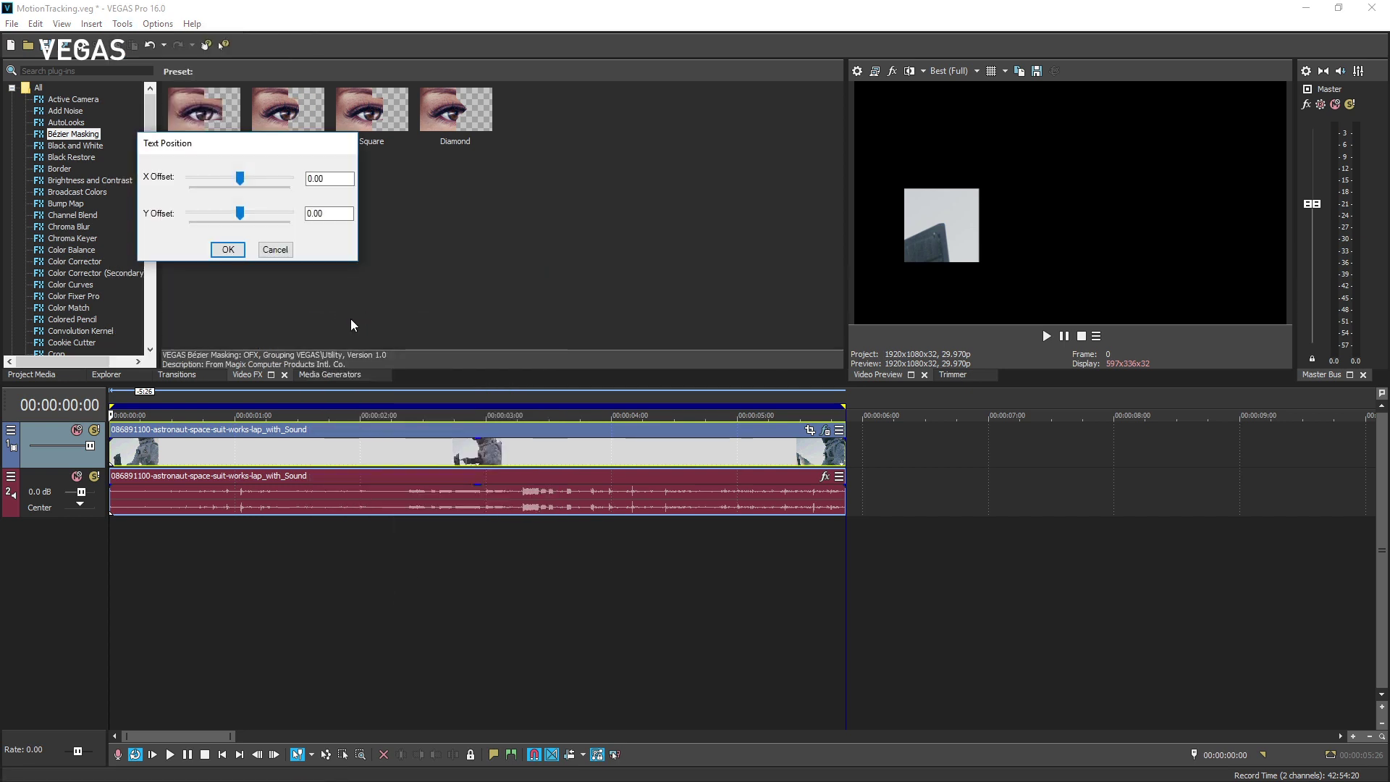
pyautogui.moveTo(241, 182); pyautogui.dragTo(259, 185)
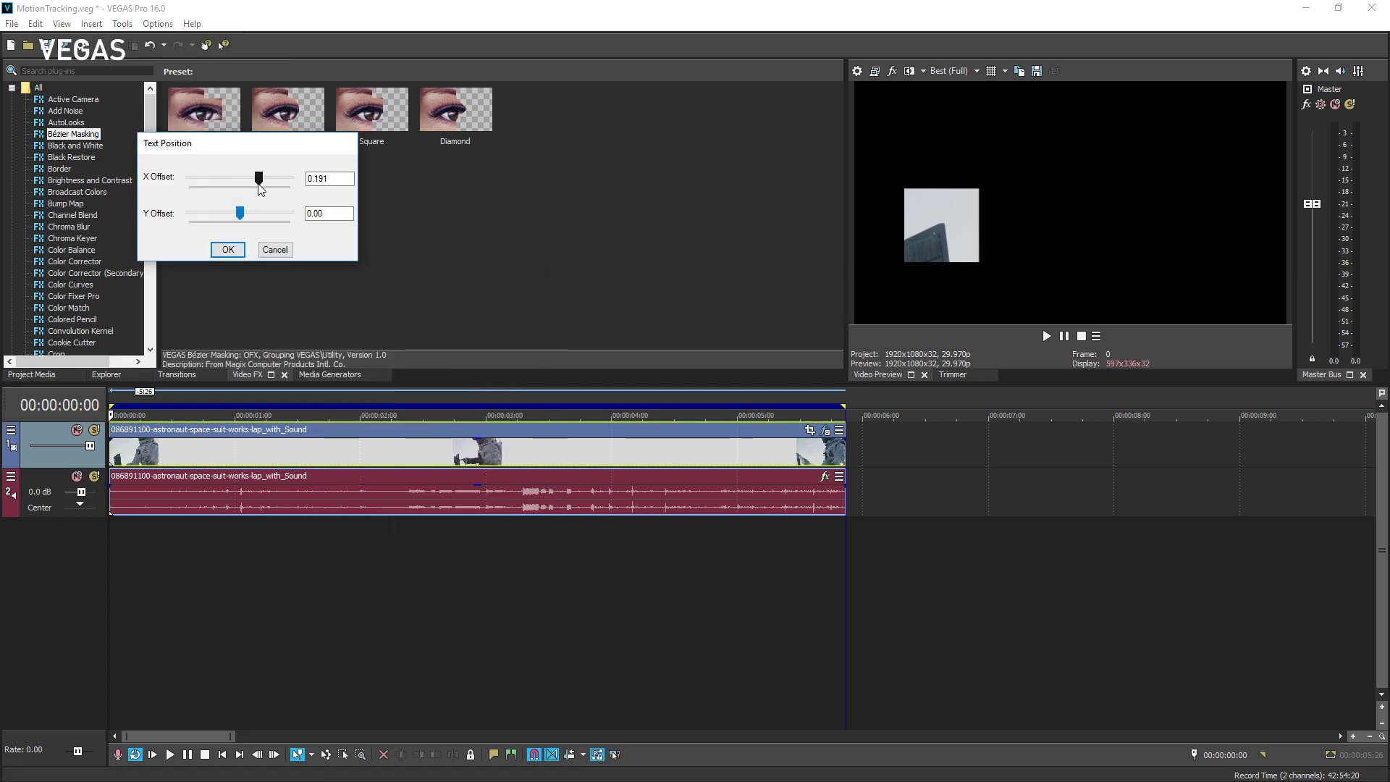
pyautogui.click(228, 249)
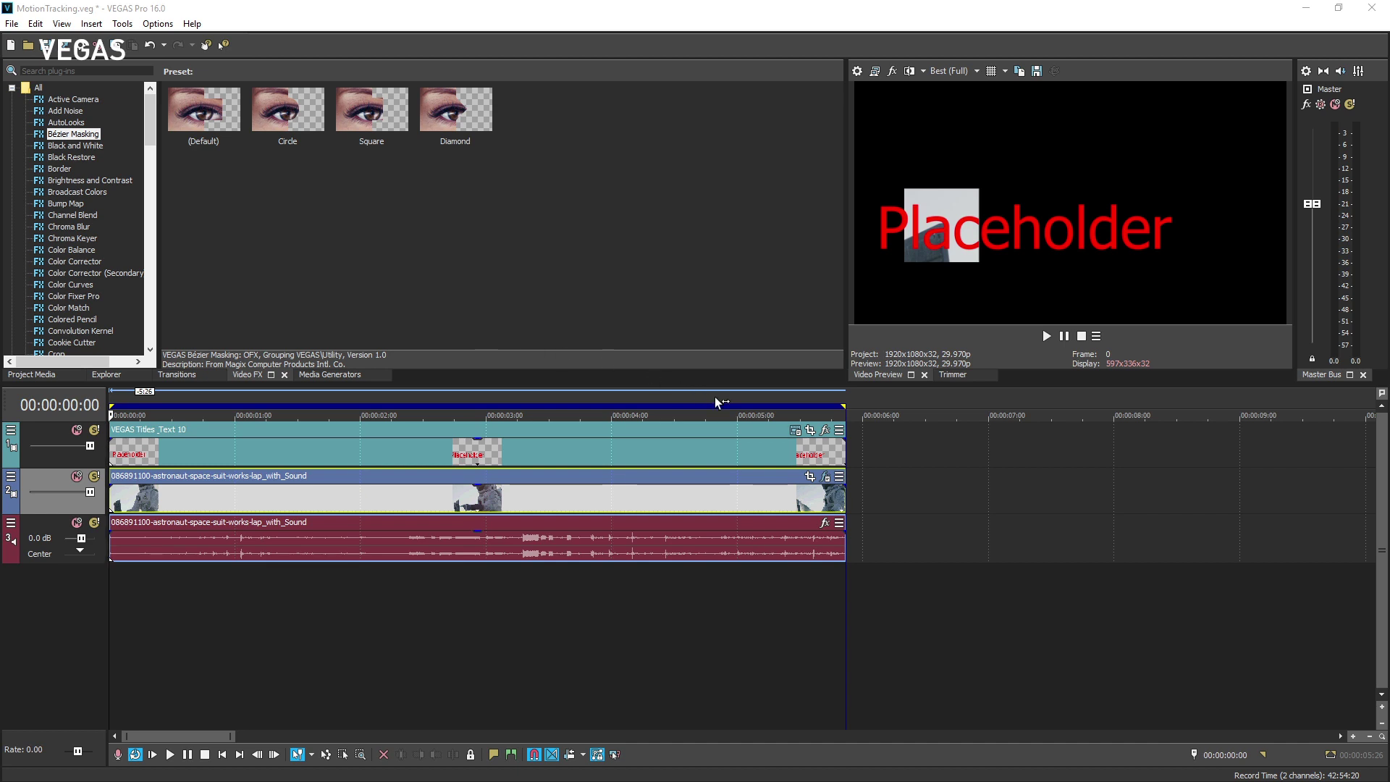
# - Replace the Placeholder title with 'VEGAS Pro 16' at font size 16 in near-white
pyautogui.click(794, 430)
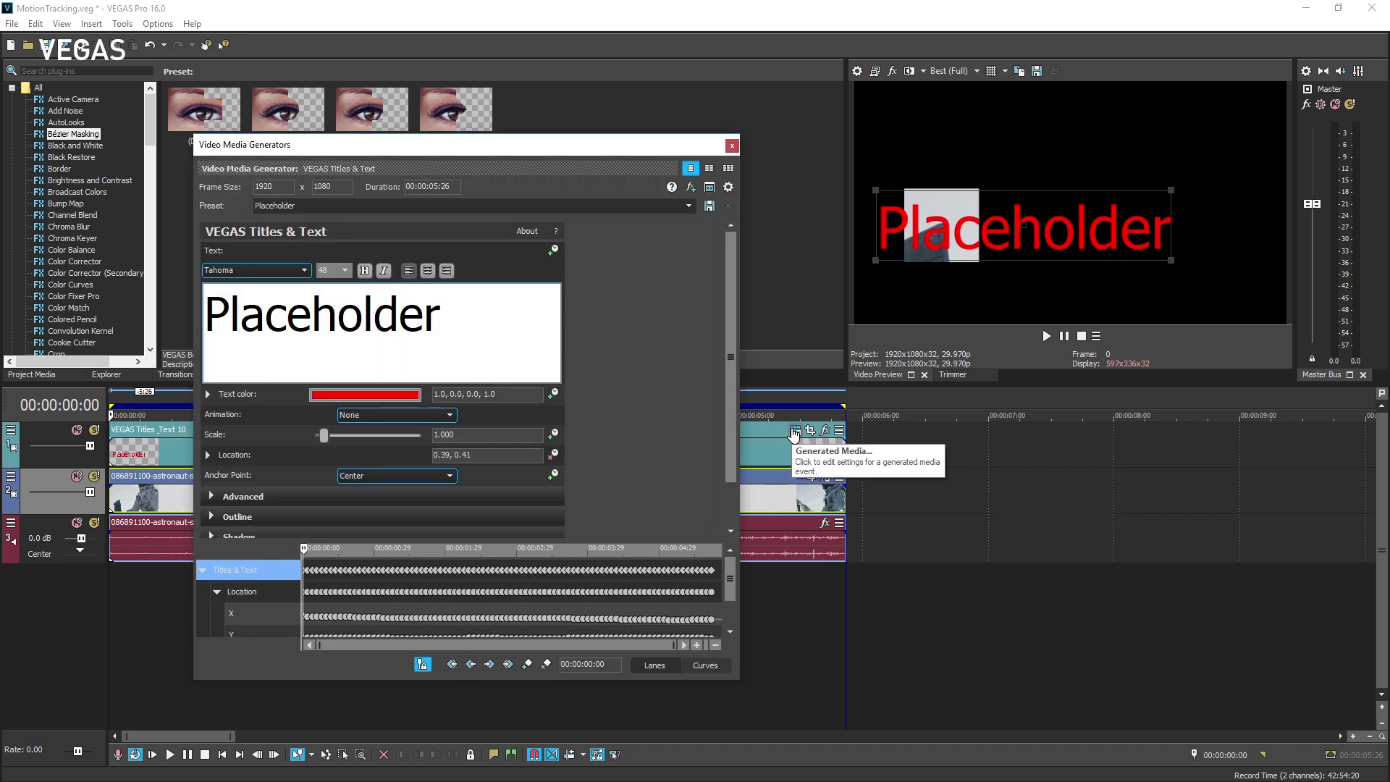
pyautogui.doubleClick(392, 326)
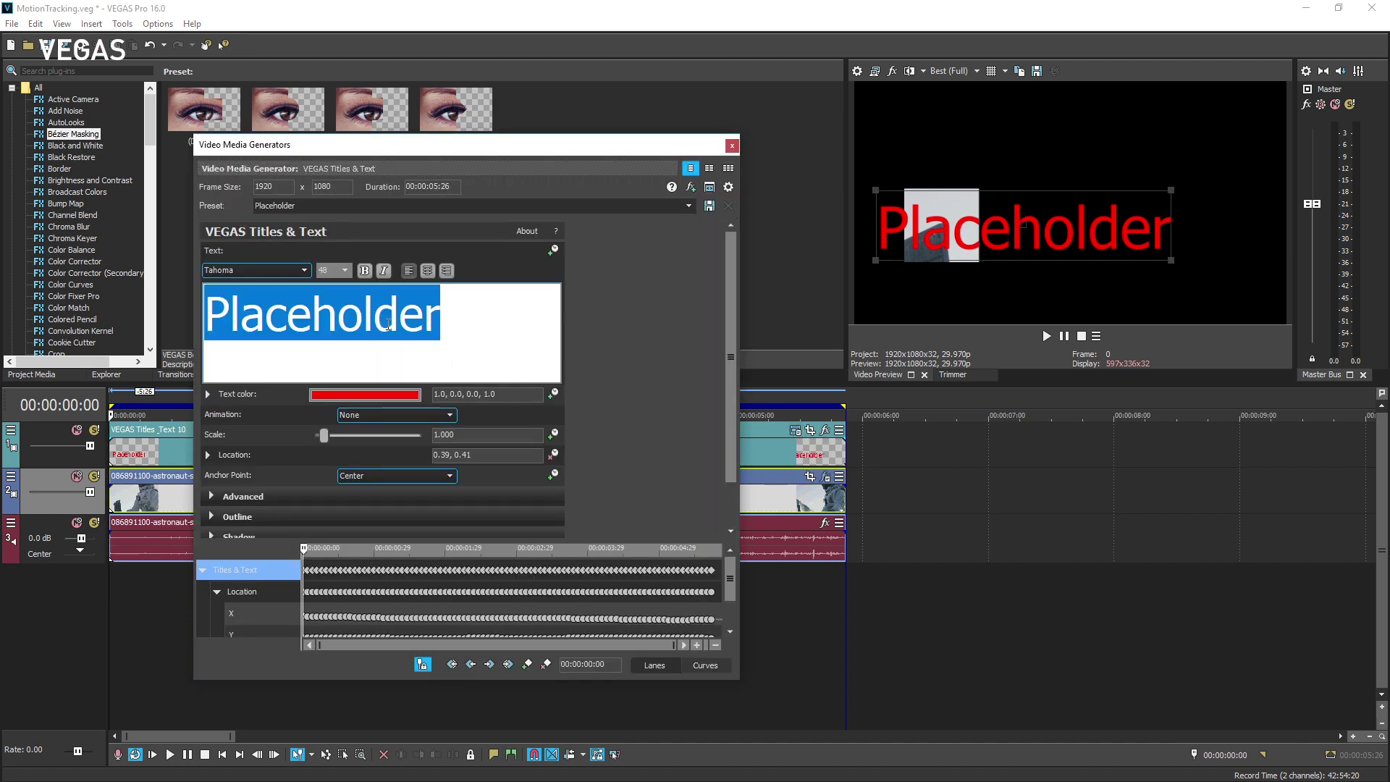
pyautogui.click(344, 270)
pyautogui.click(329, 322)
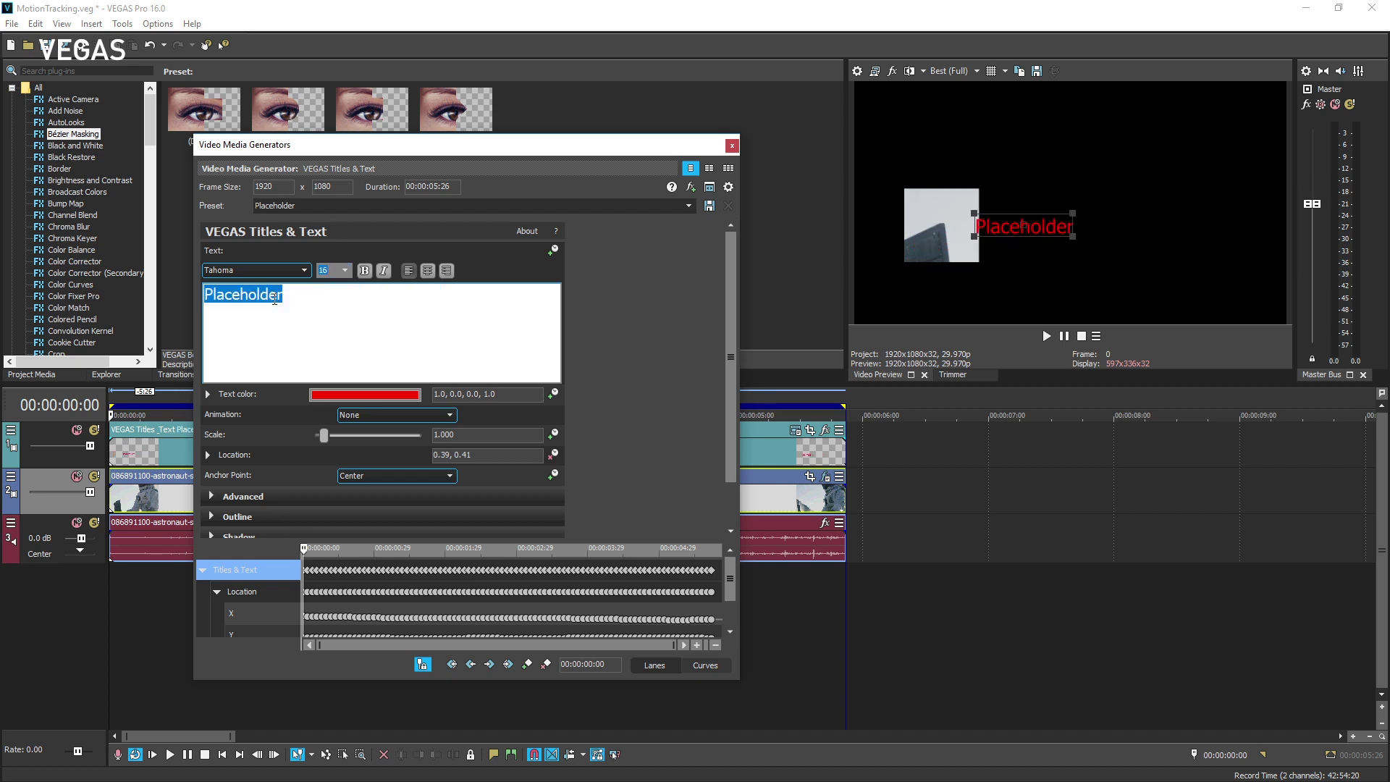
pyautogui.write('VEGAS Pro 16')
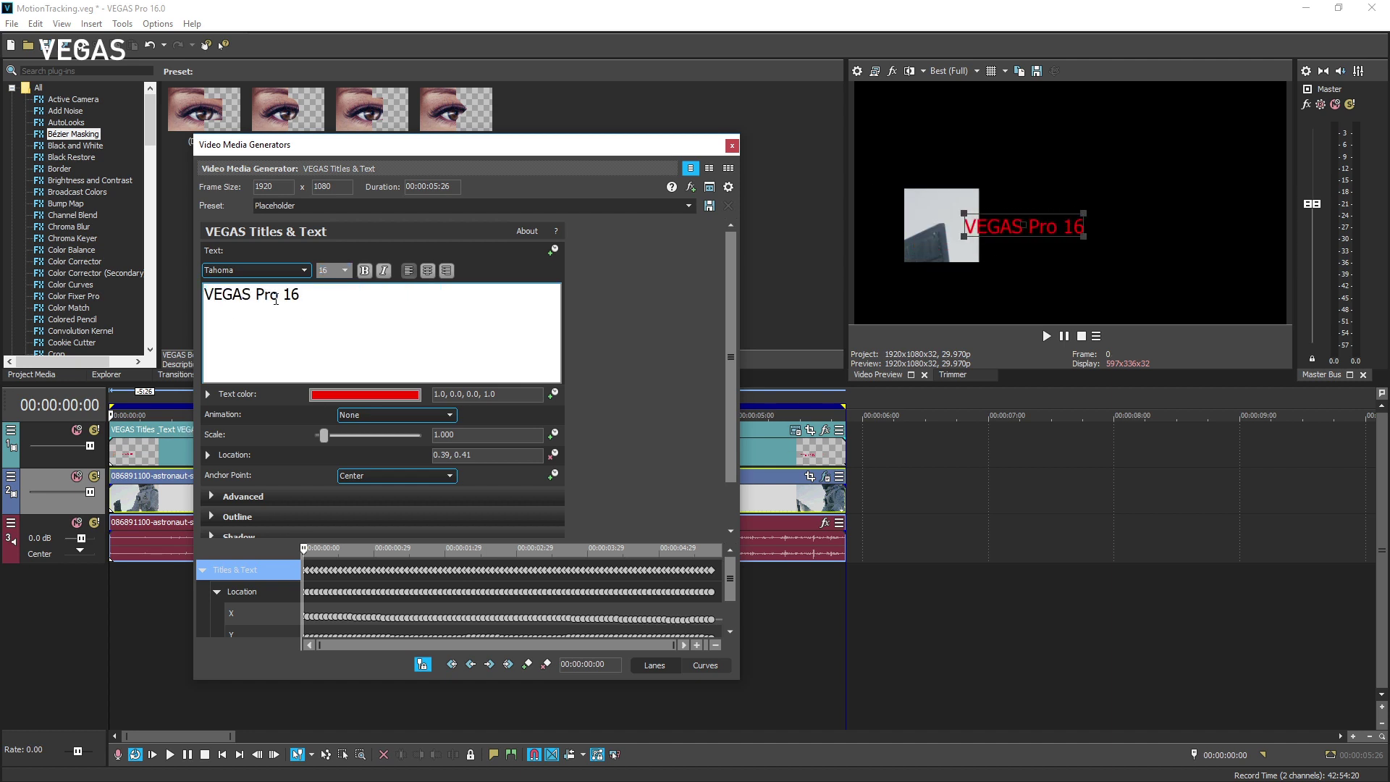
pyautogui.click(364, 395)
pyautogui.click(385, 435)
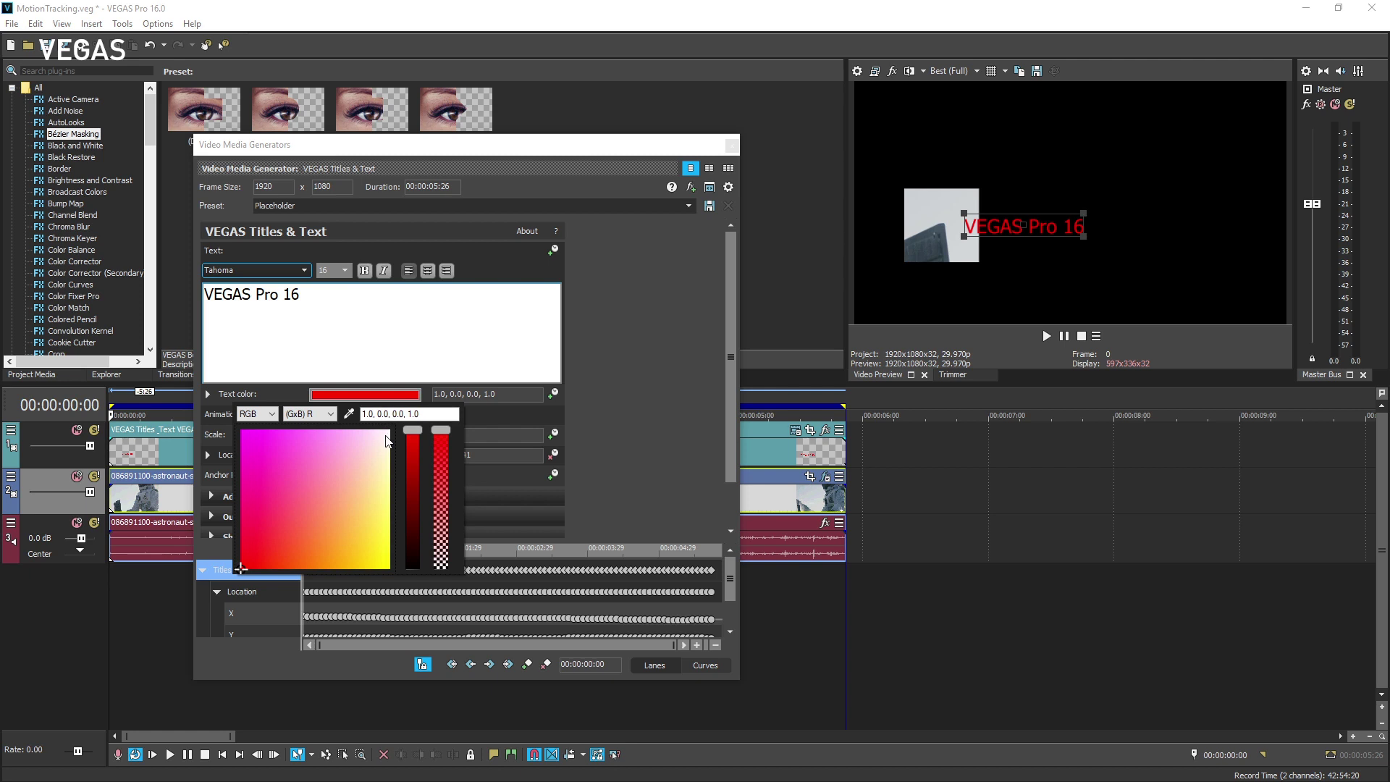
# - Raise the Bézier Masking Blend in General Options so the full footage shows, then play back
pyautogui.click(731, 145)
pyautogui.click(825, 476)
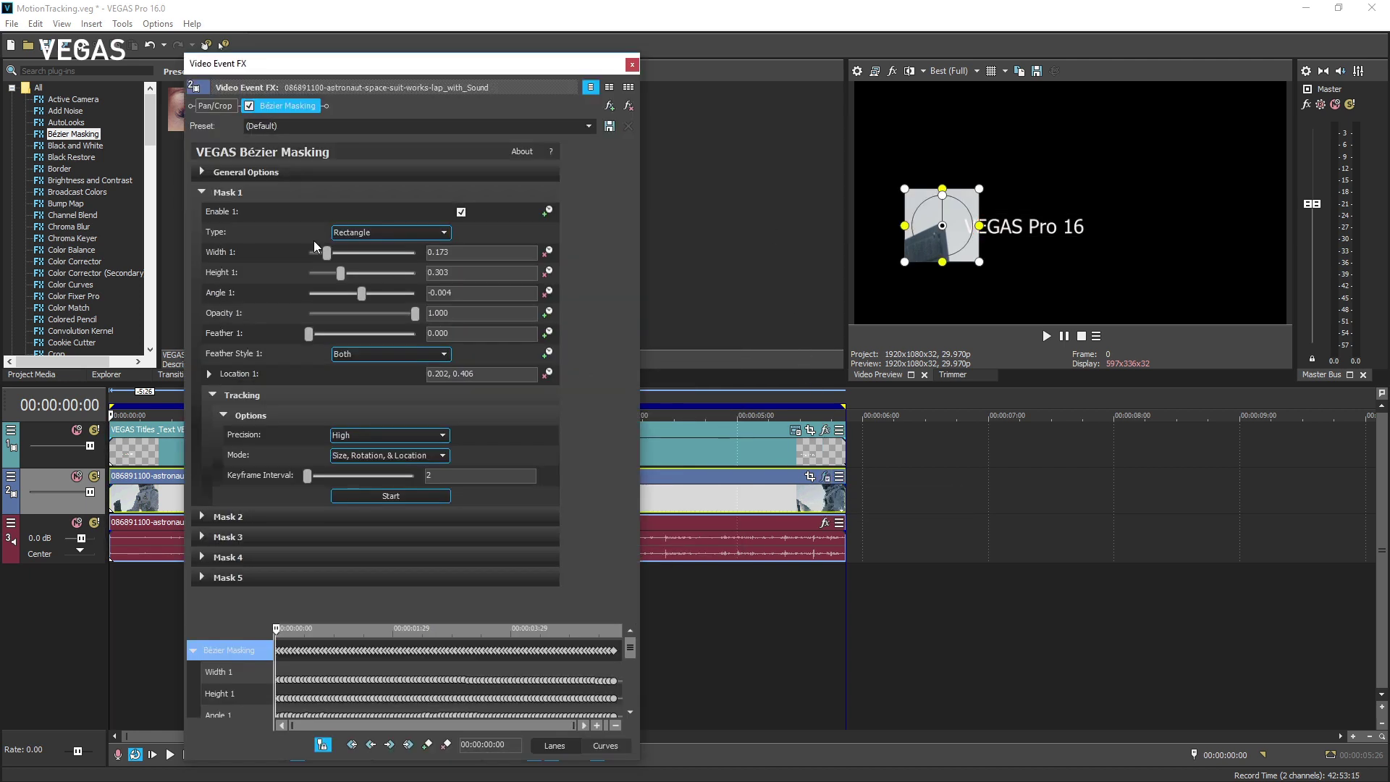
pyautogui.click(202, 173)
pyautogui.moveTo(311, 233); pyautogui.dragTo(415, 232)
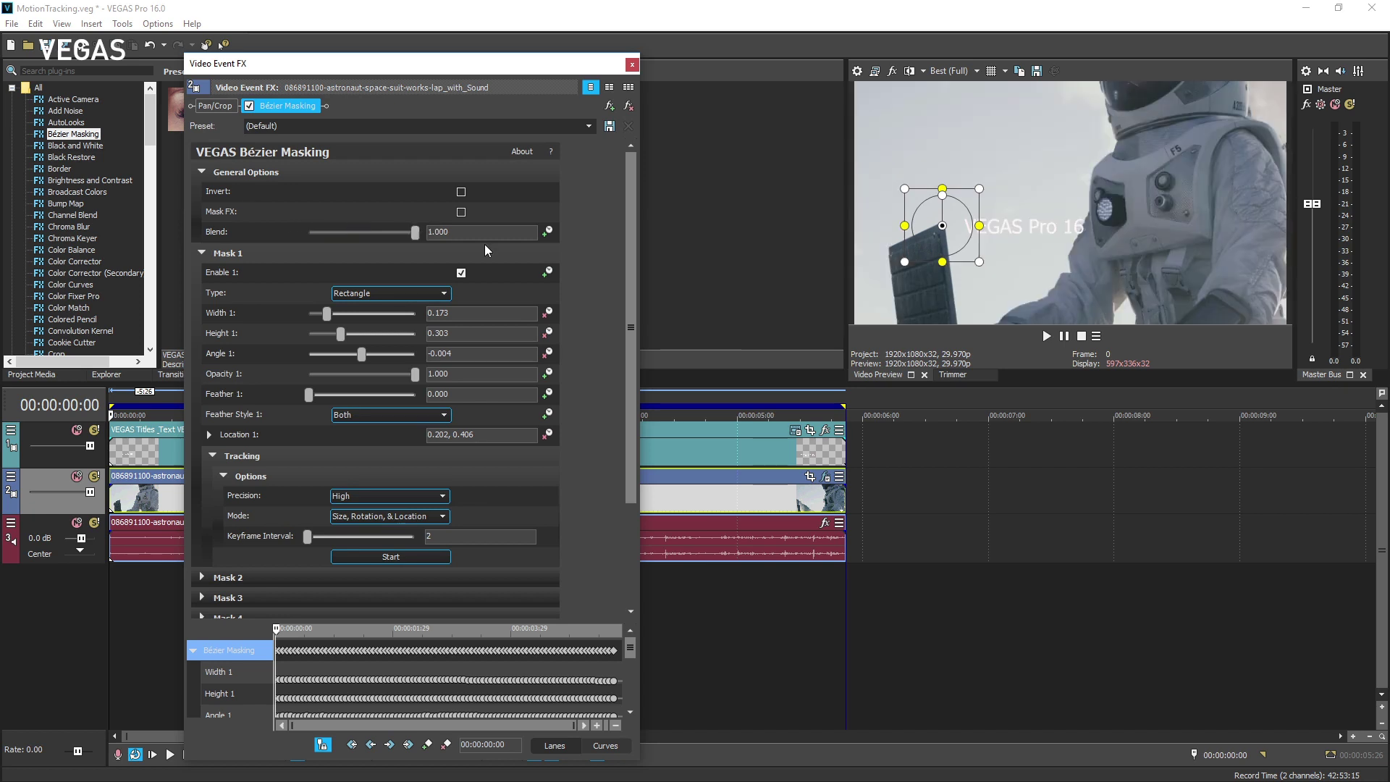
pyautogui.click(632, 64)
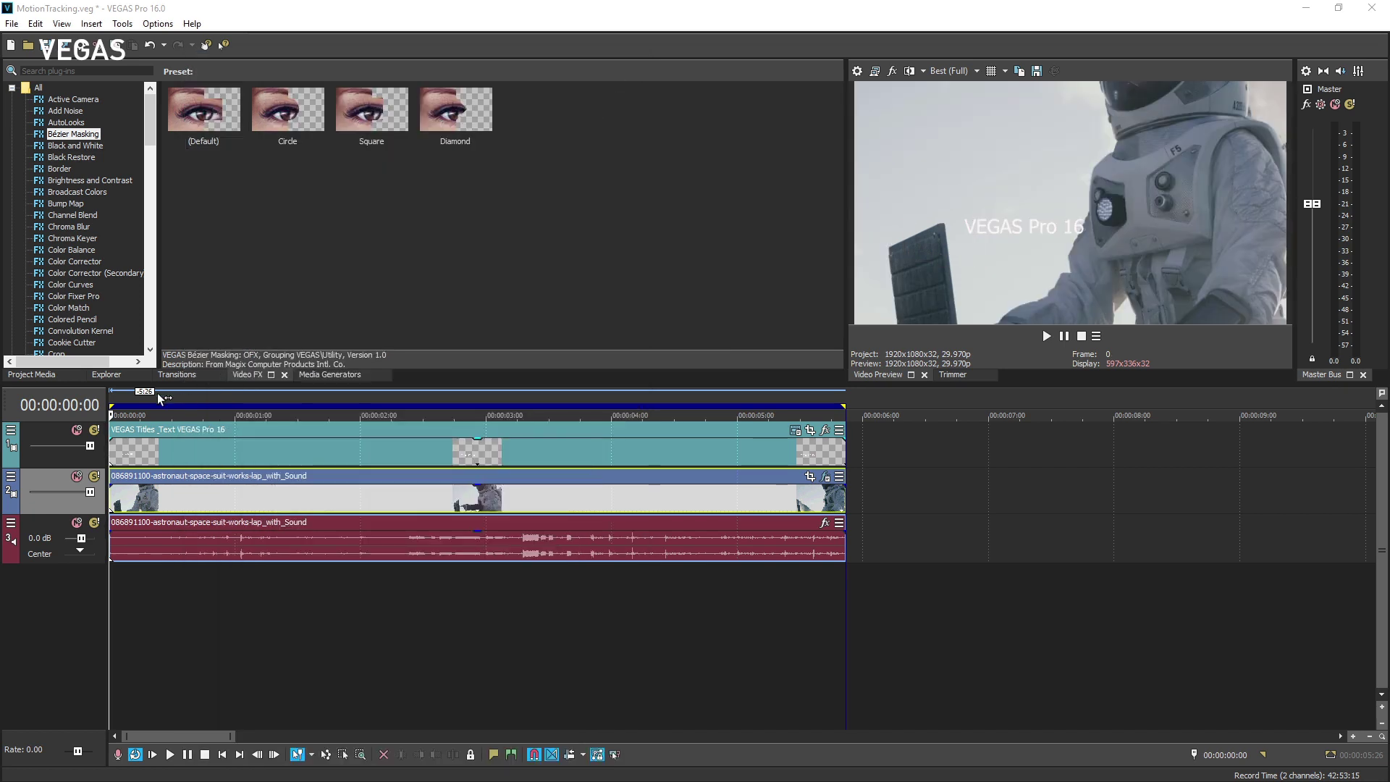
pyautogui.press('space')
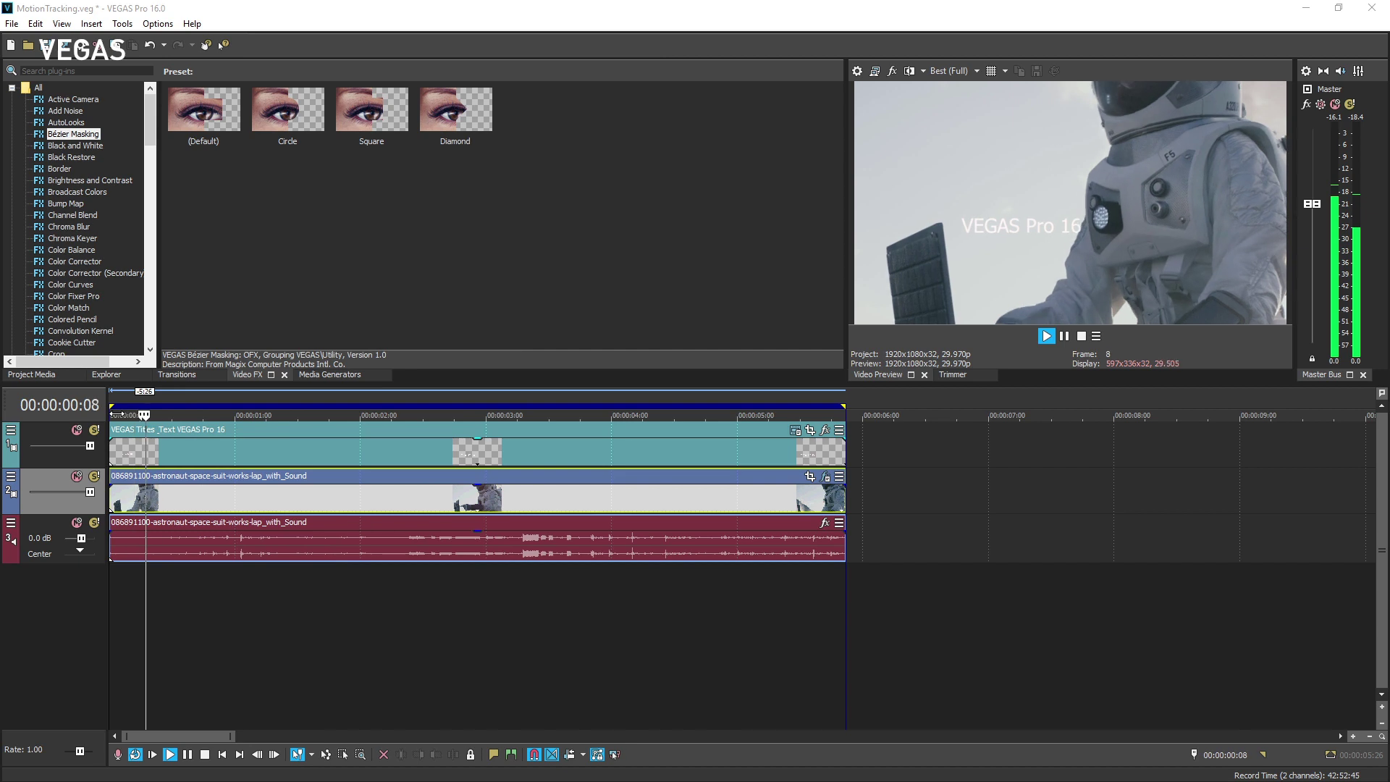